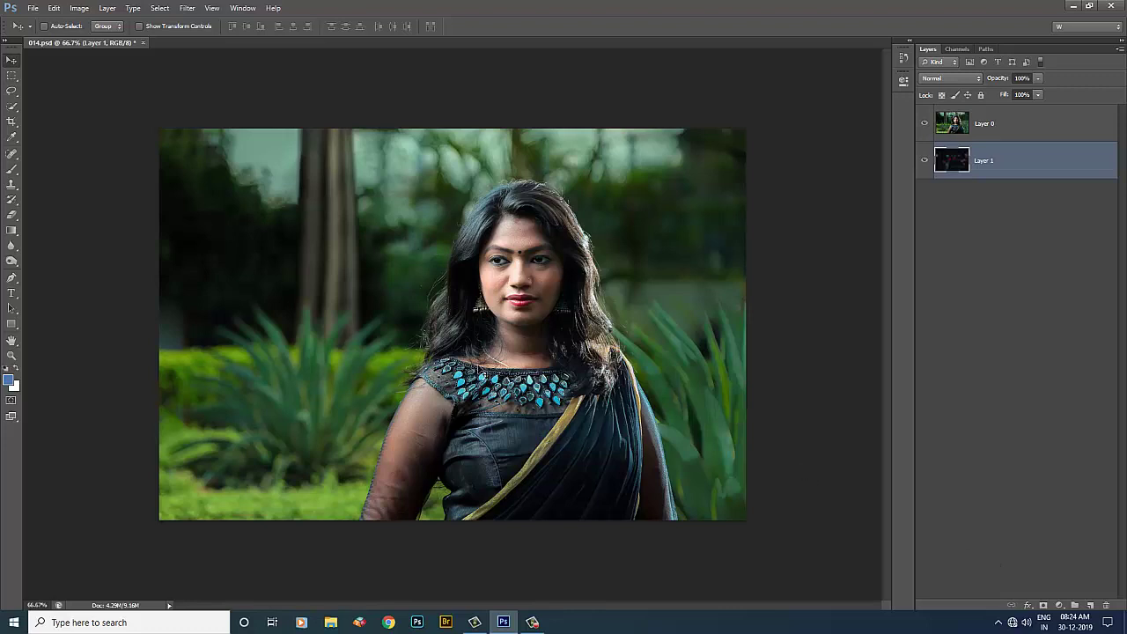
# - Make the garden photo layer, Layer 0, active and view it at 100%
pyautogui.click(1015, 128)
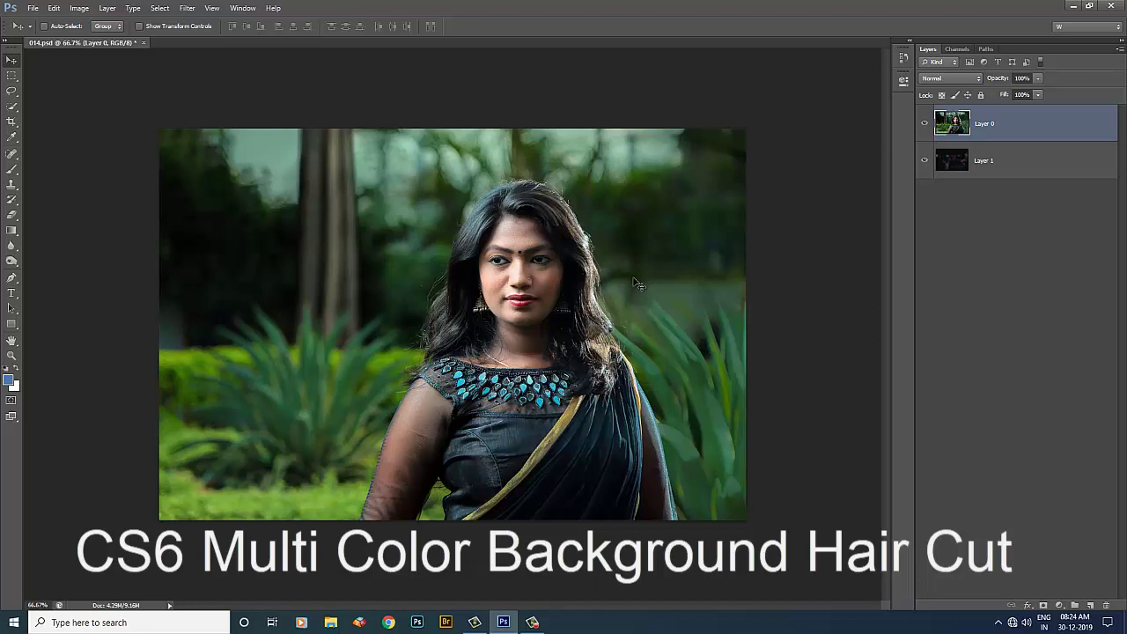
pyautogui.hotkey('ctrl', '+')
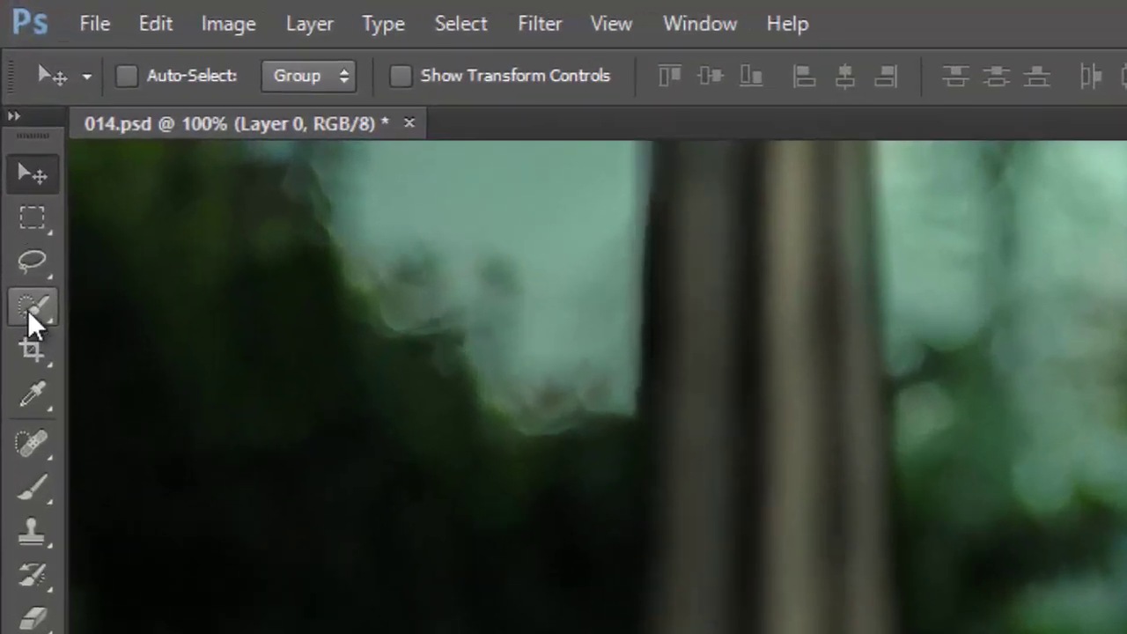
# - Quick-select the woman's hair, face, body, lower saree and right arm, using a smaller brush for details
pyautogui.click(10, 105)
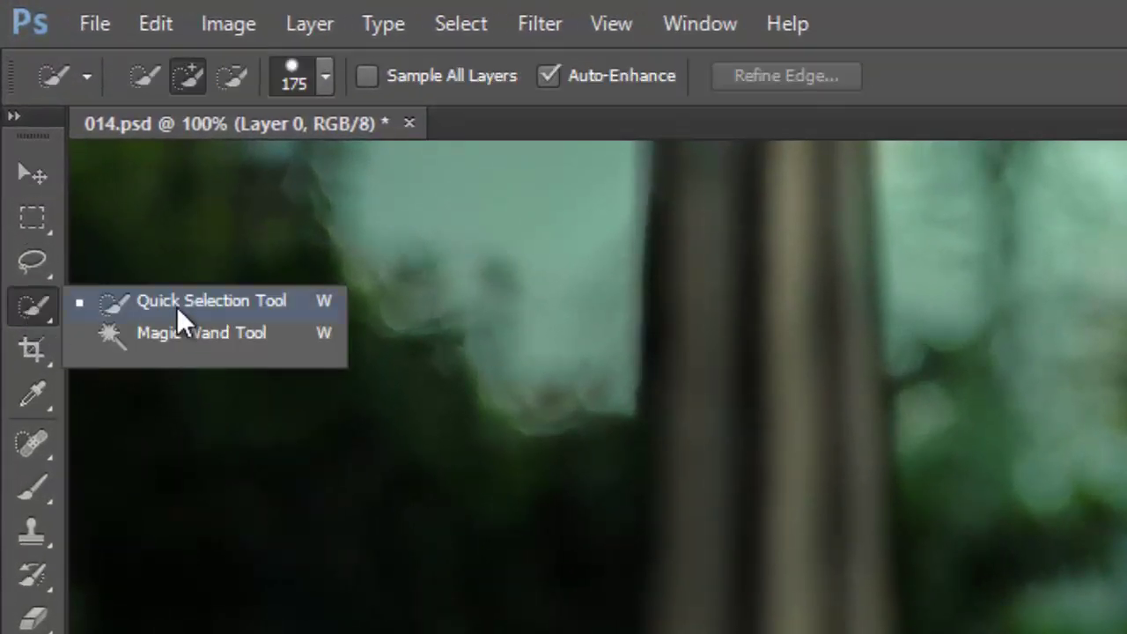
pyautogui.click(220, 305)
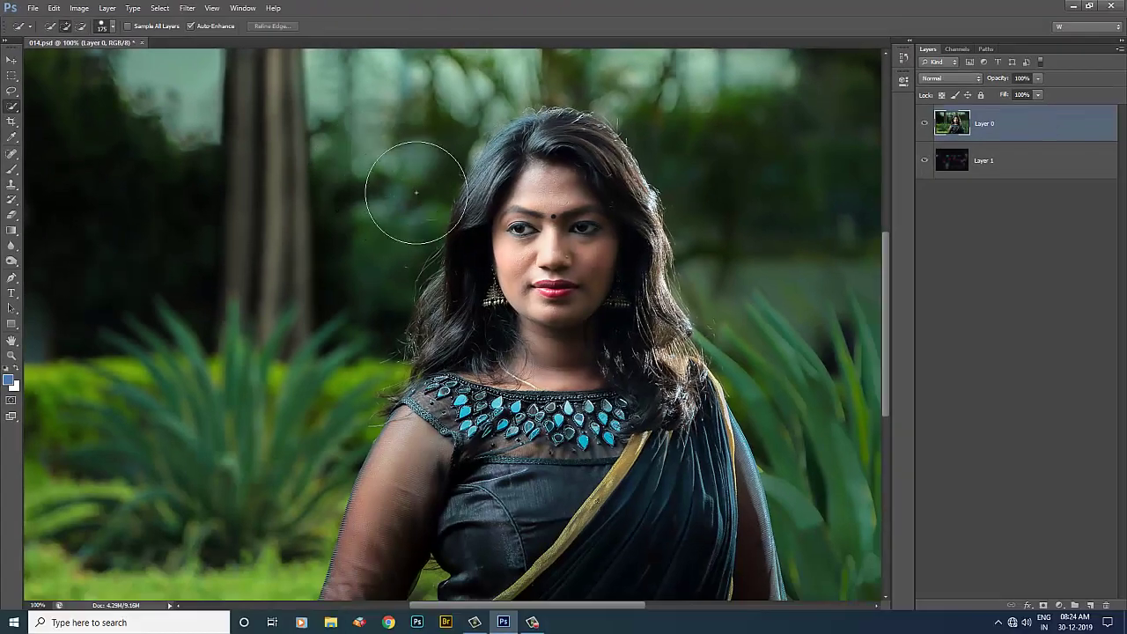
pyautogui.moveTo(528, 229)
pyautogui.mouseDown()
pyautogui.moveTo(537, 437)
pyautogui.moveTo(564, 414)
pyautogui.mouseUp()
pyautogui.press('[')
pyautogui.press('[')
pyautogui.press('[')
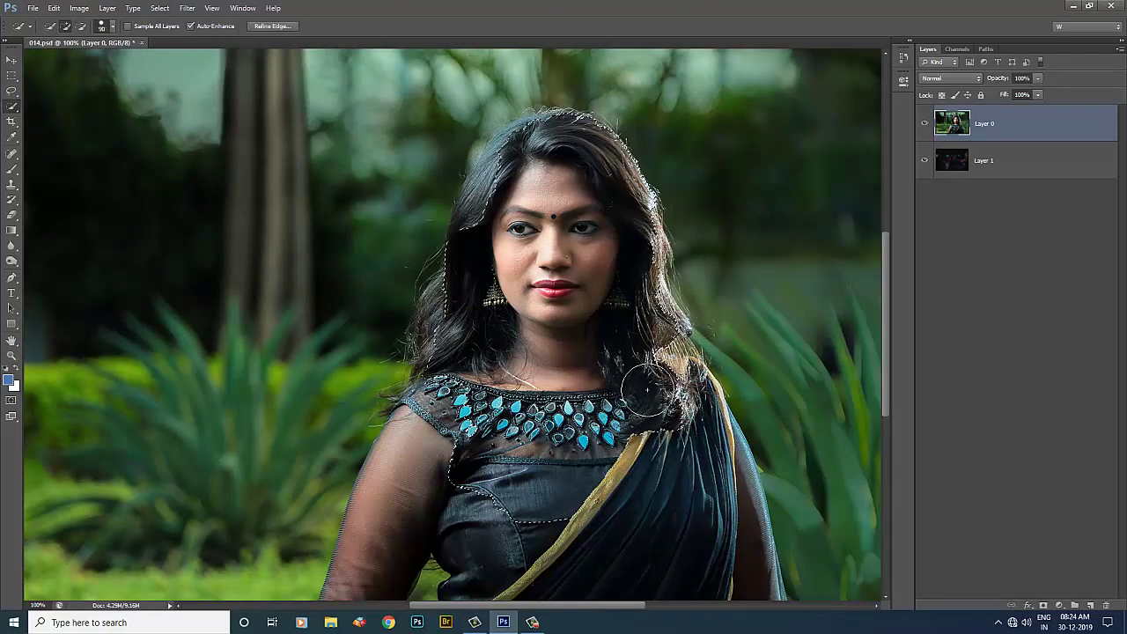
pyautogui.moveTo(647, 387); pyautogui.dragTo(499, 520)
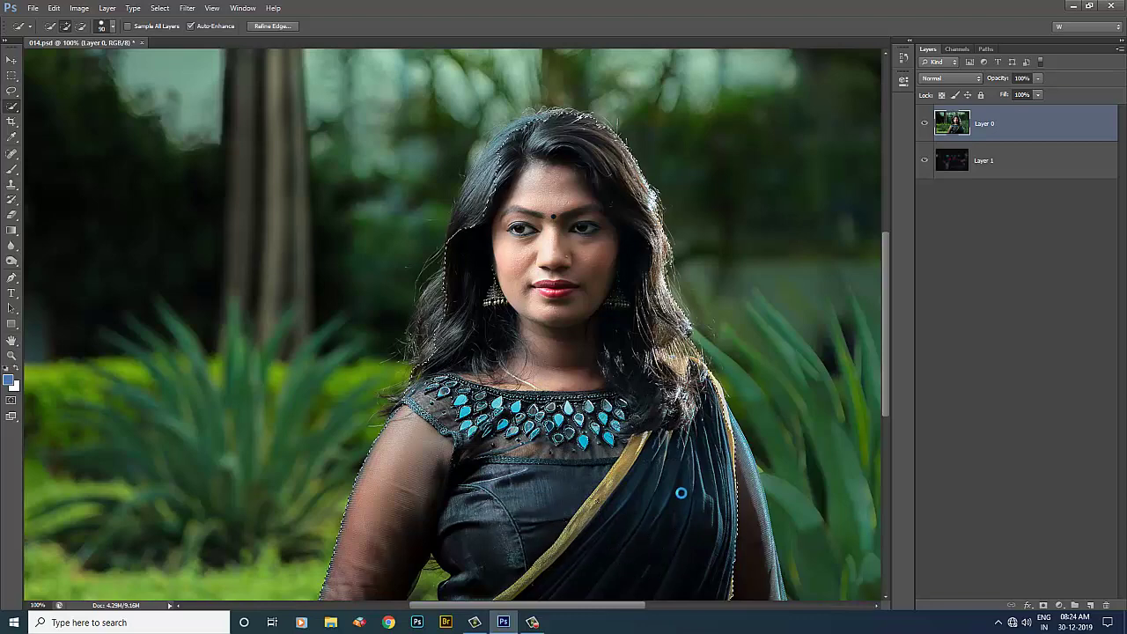
pyautogui.moveTo(715, 460); pyautogui.dragTo(719, 527)
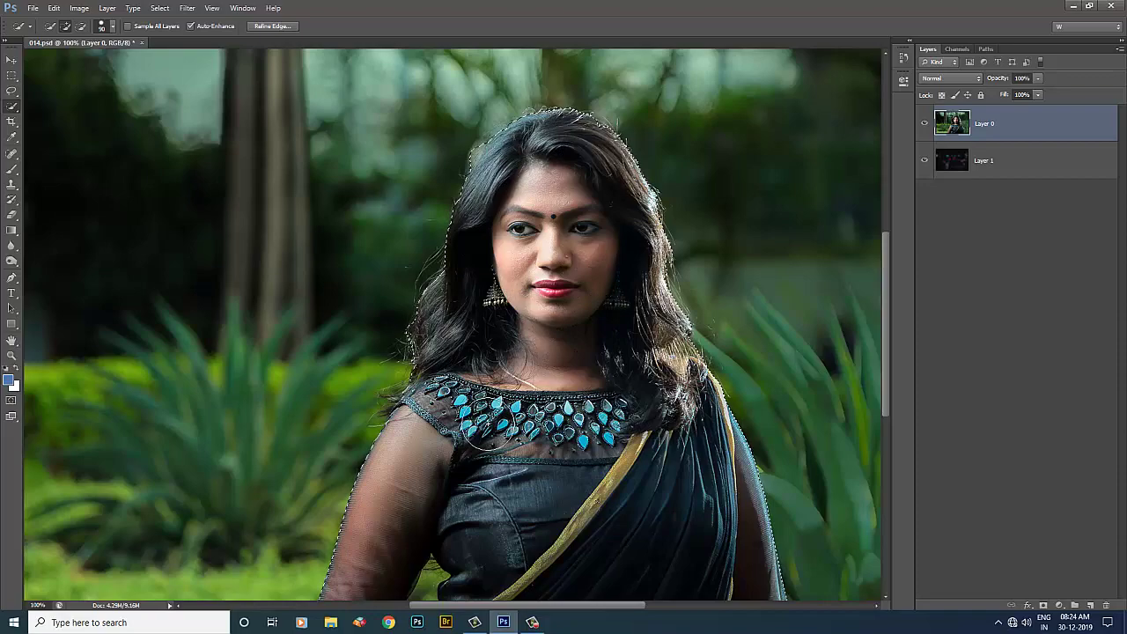
pyautogui.hotkey('ctrl', '+')
pyautogui.hotkey('ctrl', '+')
# - At 300% with a smaller subtract brush, remove the green gap between arm and body
pyautogui.scroll(-5, 488, 423)
pyautogui.scroll(-5, 467, 369)
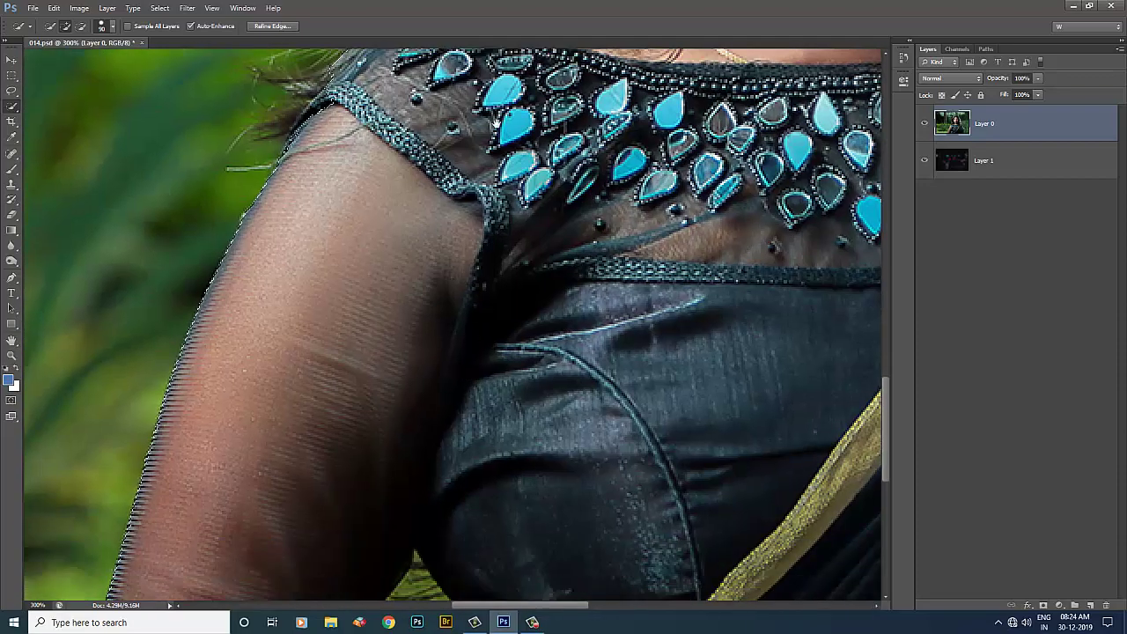
pyautogui.scroll(-5, 452, 322)
pyautogui.press('[')
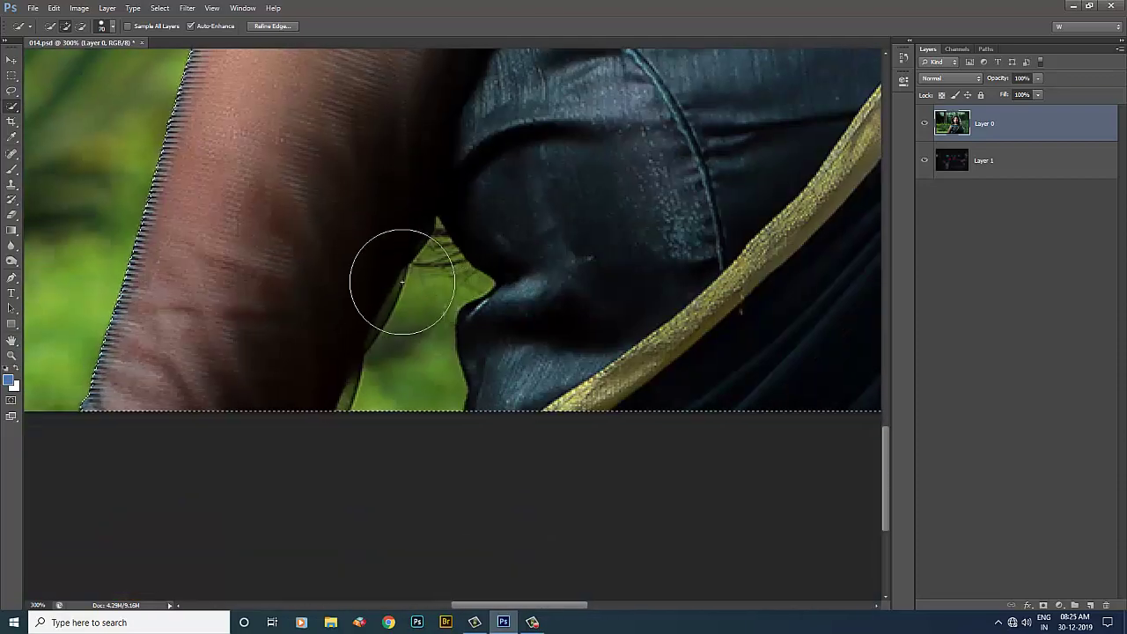
pyautogui.press('[')
pyautogui.press('[')
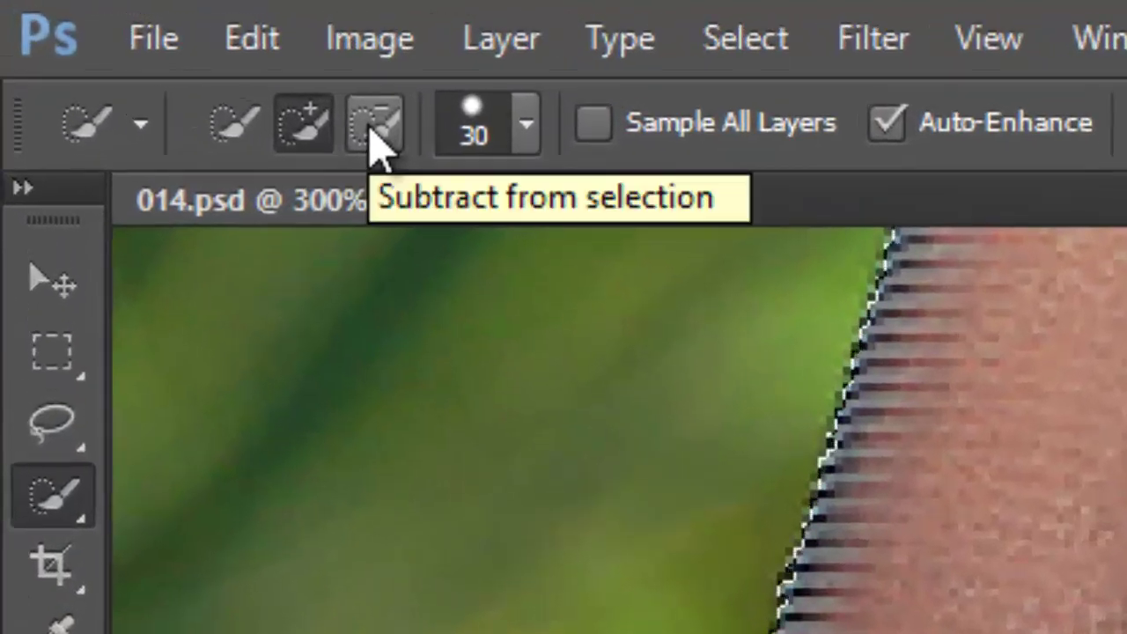
pyautogui.click(373, 127)
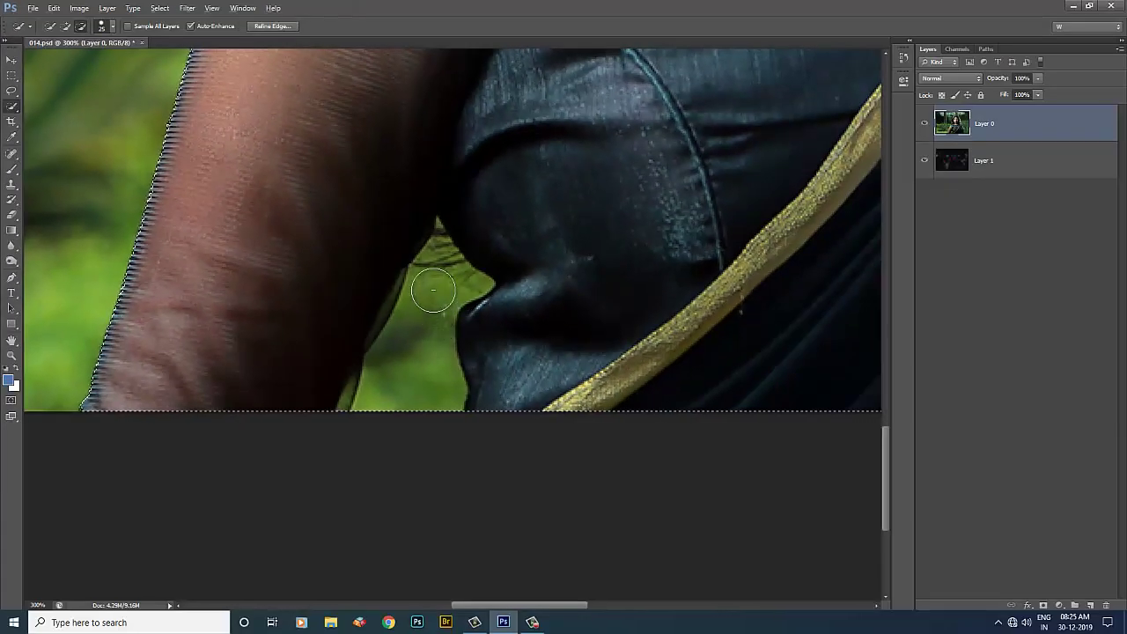
pyautogui.moveTo(433, 289); pyautogui.dragTo(423, 313)
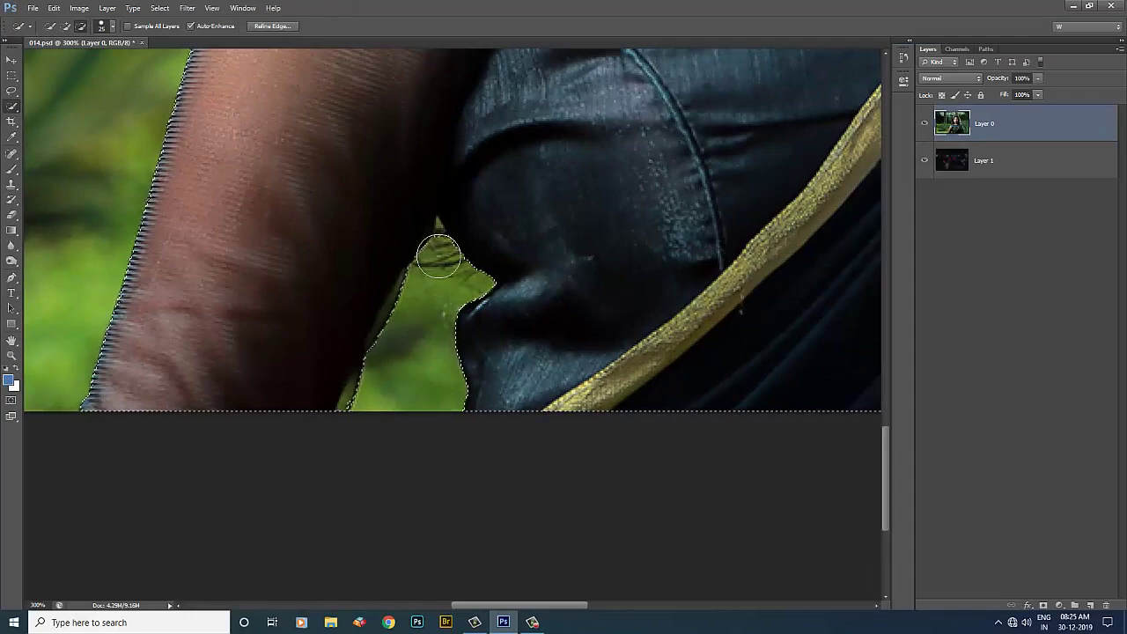
# - Subtract the green background beside the top-left edge of the hair
pyautogui.moveTo(468, 207); pyautogui.dragTo(399, 452)
pyautogui.moveTo(397, 229); pyautogui.dragTo(388, 432)
pyautogui.moveTo(370, 158); pyautogui.dragTo(365, 458)
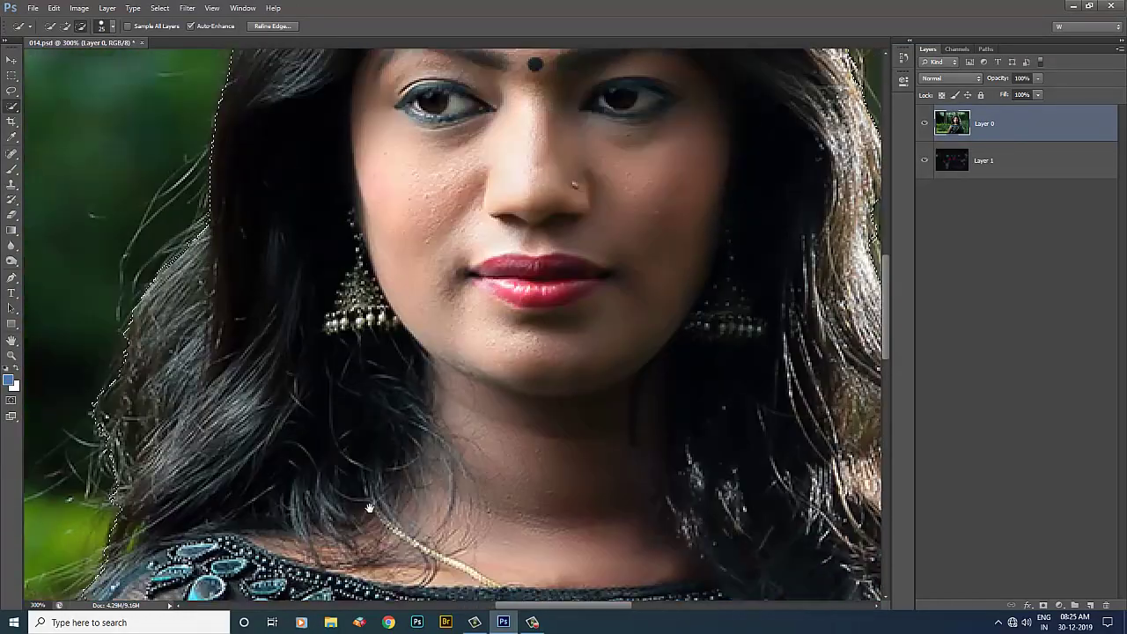
pyautogui.moveTo(308, 132); pyautogui.dragTo(299, 427)
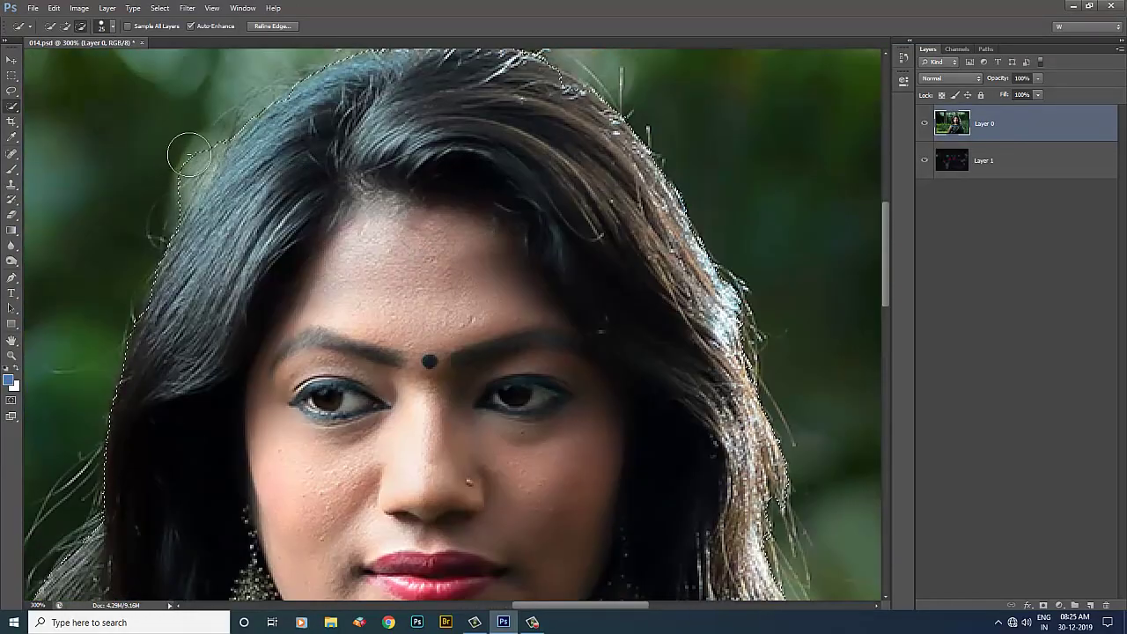
pyautogui.moveTo(193, 146); pyautogui.dragTo(168, 178)
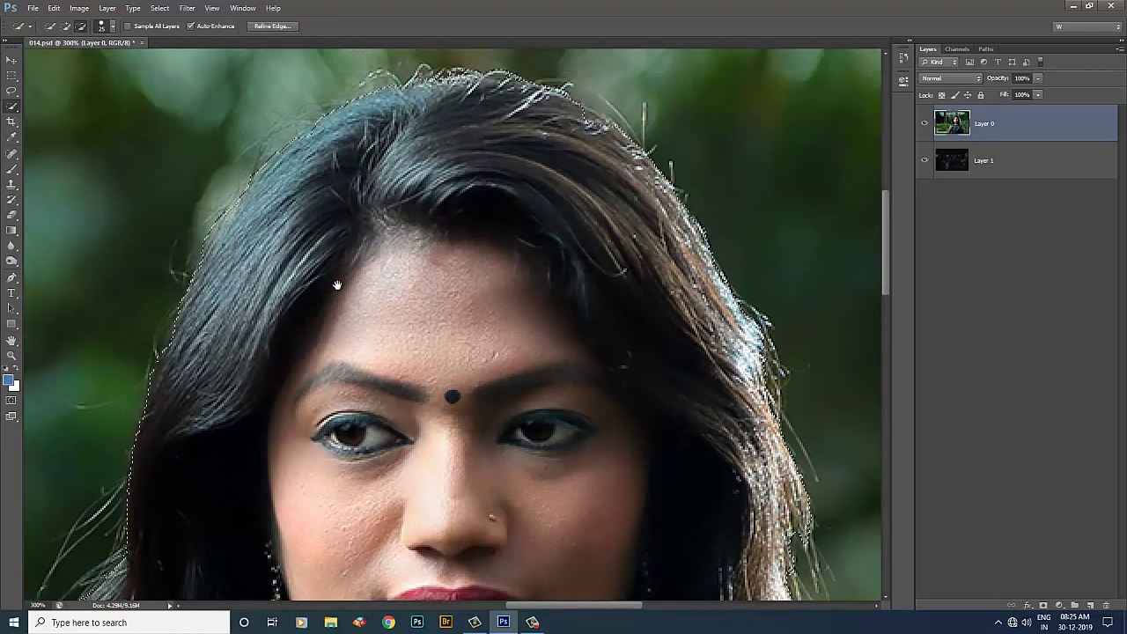
pyautogui.moveTo(454, 147); pyautogui.dragTo(500, 241)
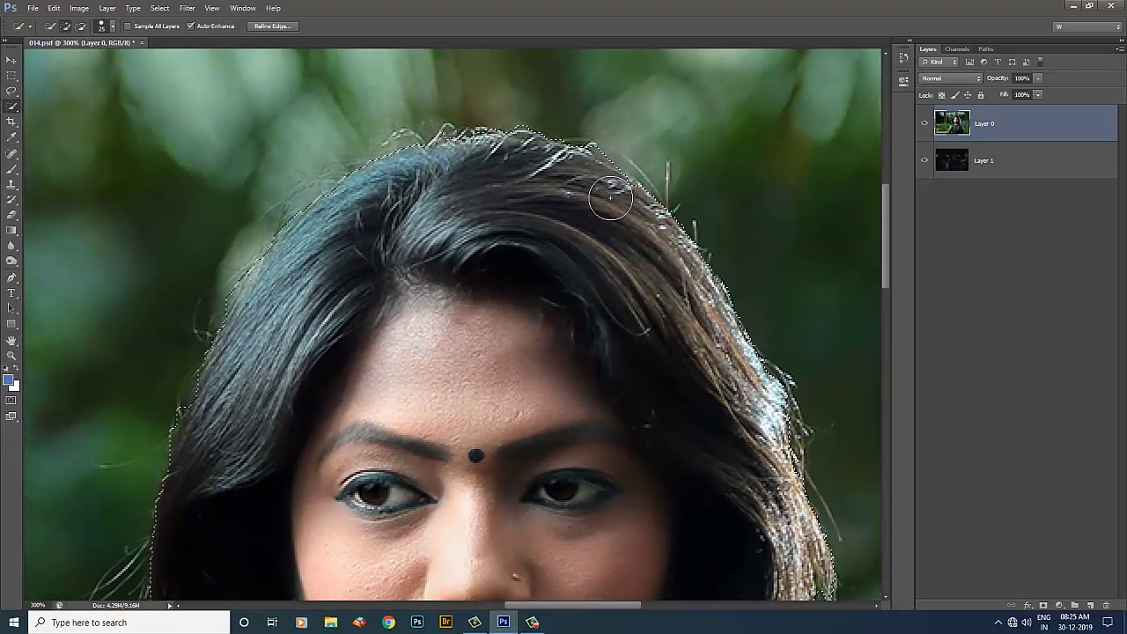
# - Pan over the neck, necklace and saree folds, then back up to the hair, checking the selection
pyautogui.moveTo(690, 463); pyautogui.dragTo(475, 176)
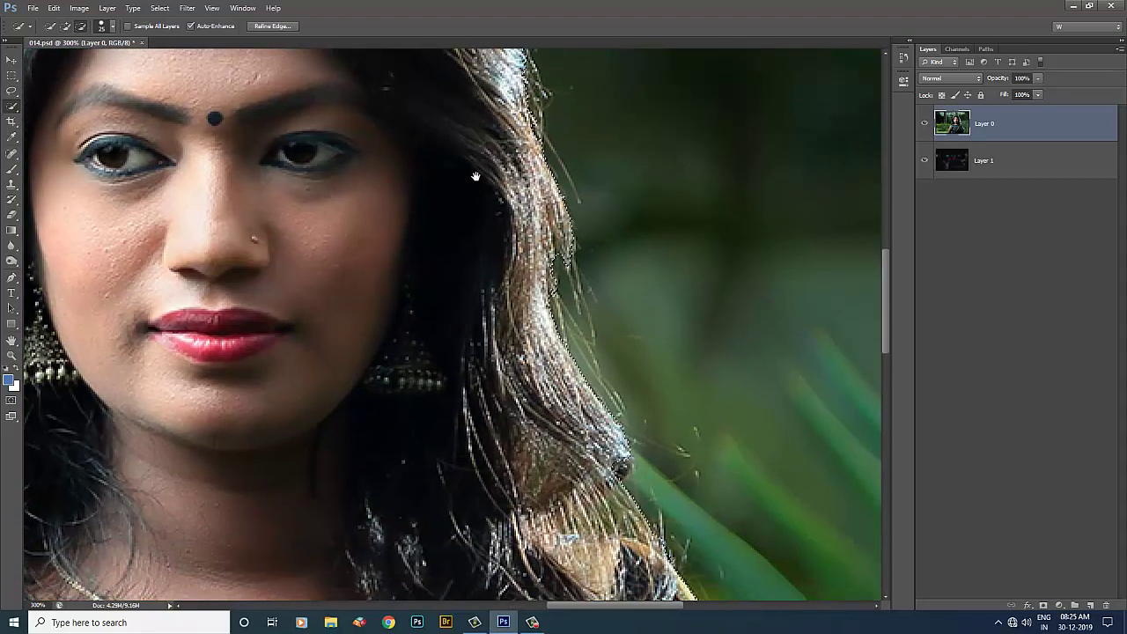
pyautogui.moveTo(616, 461)
pyautogui.mouseDown()
pyautogui.moveTo(573, 270)
pyautogui.moveTo(433, 118)
pyautogui.mouseUp()
pyautogui.moveTo(493, 397); pyautogui.dragTo(503, 176)
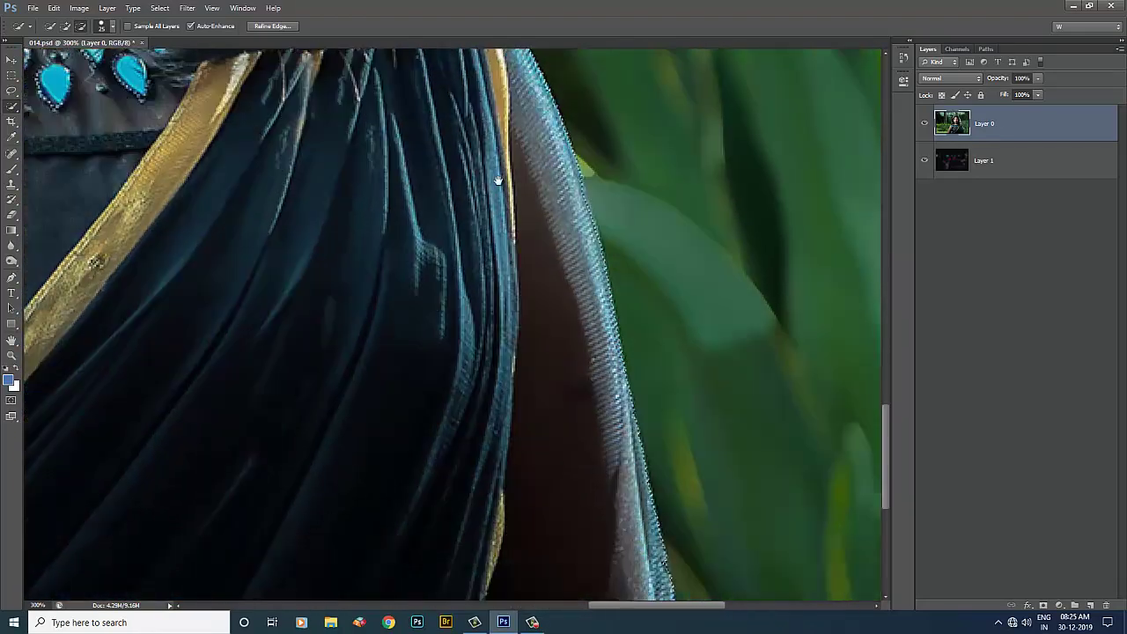
pyautogui.moveTo(503, 423); pyautogui.dragTo(485, 378)
pyautogui.moveTo(368, 176); pyautogui.dragTo(440, 572)
pyautogui.moveTo(441, 297); pyautogui.dragTo(458, 470)
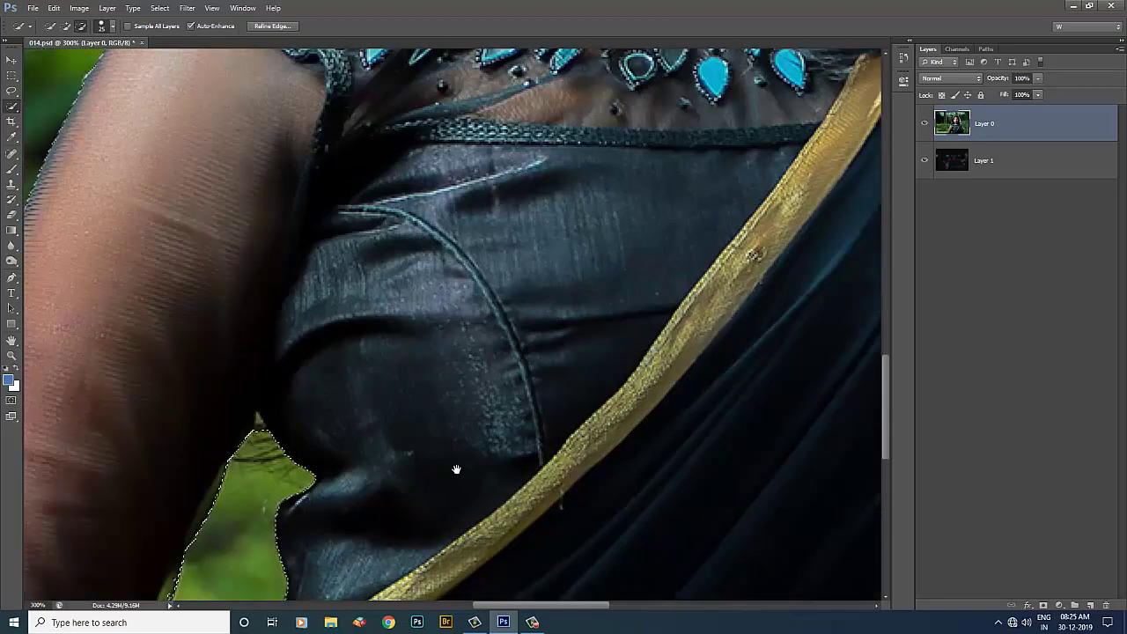
pyautogui.moveTo(458, 176); pyautogui.dragTo(290, 528)
pyautogui.moveTo(291, 88); pyautogui.dragTo(292, 282)
pyautogui.moveTo(367, 144); pyautogui.dragTo(321, 240)
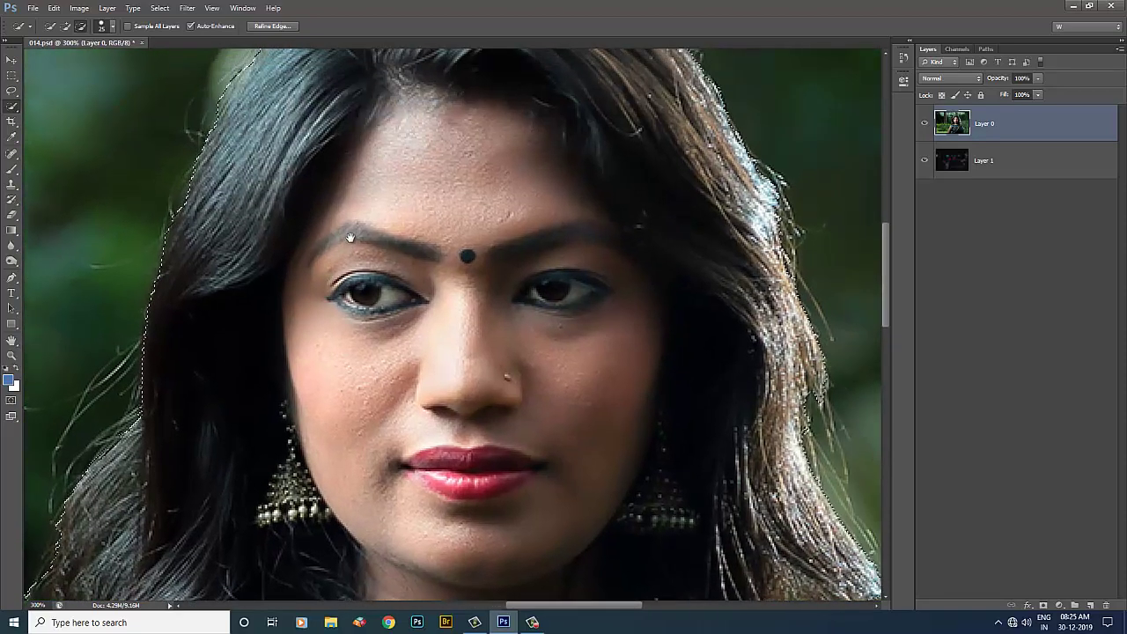
pyautogui.moveTo(264, 88); pyautogui.dragTo(260, 158)
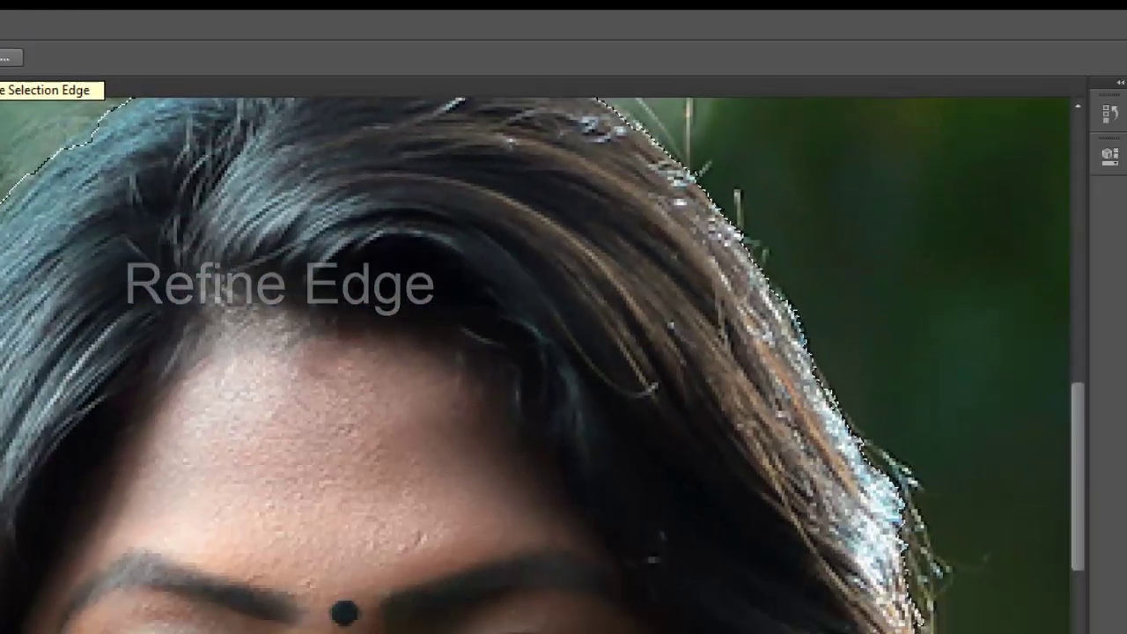
# - Open Refine Edge, move the dialog off the hair, and preview in red Overlay mode
pyautogui.click(397, 133)
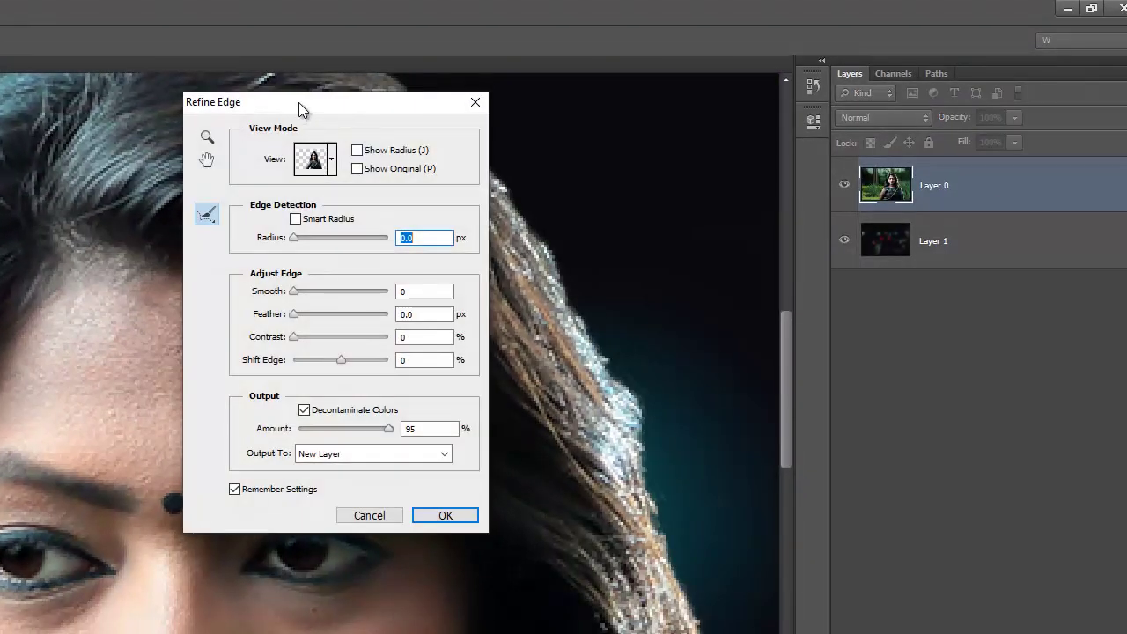
pyautogui.moveTo(299, 103); pyautogui.dragTo(754, 104)
pyautogui.press('v')
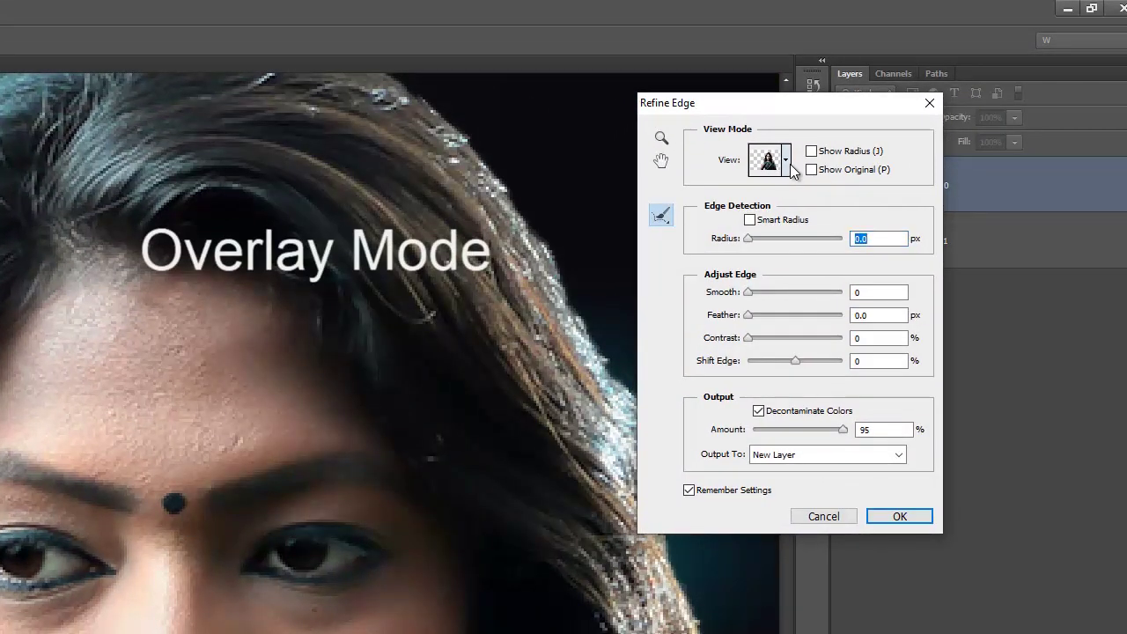
pyautogui.click(786, 160)
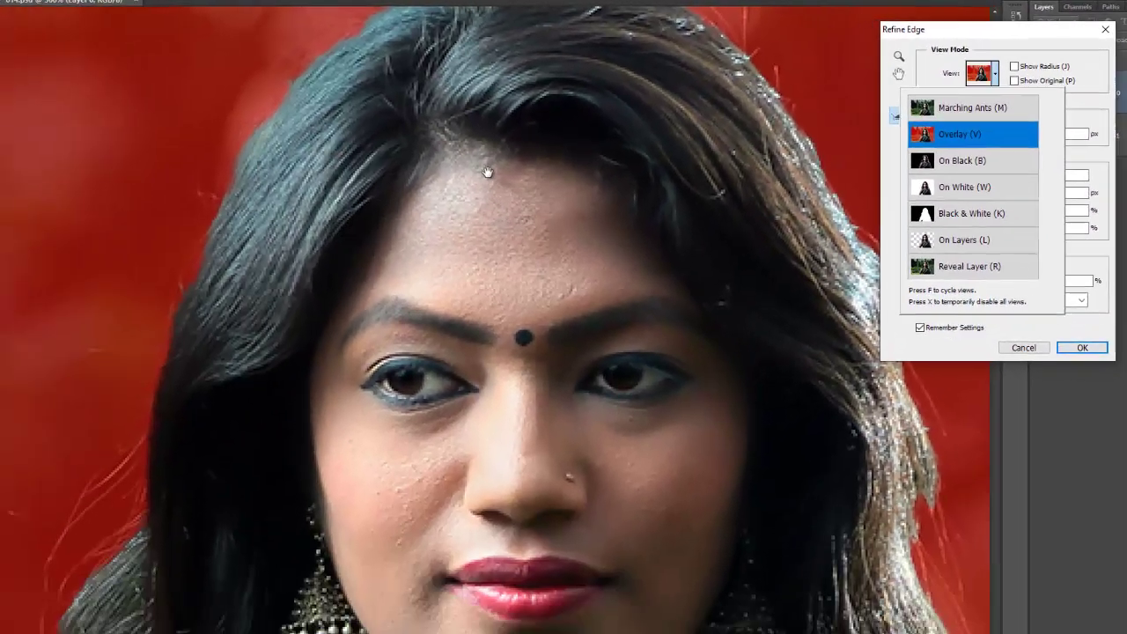
pyautogui.click(898, 237)
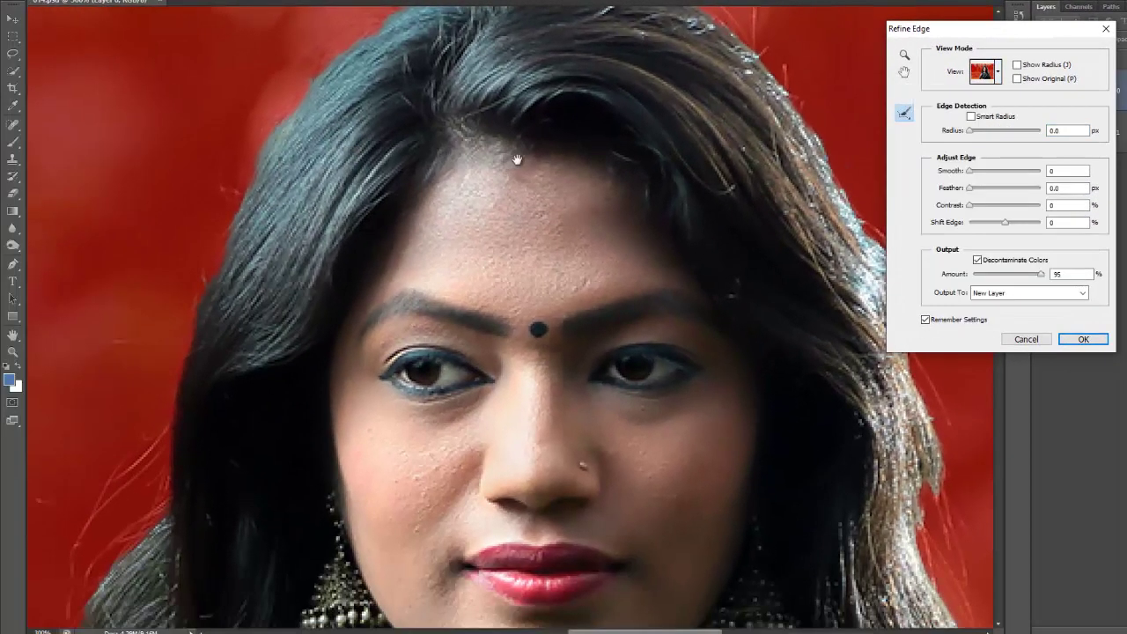
# - Zoom out to 200% and choose the Refine Radius Tool
pyautogui.hotkey('ctrl', '-')
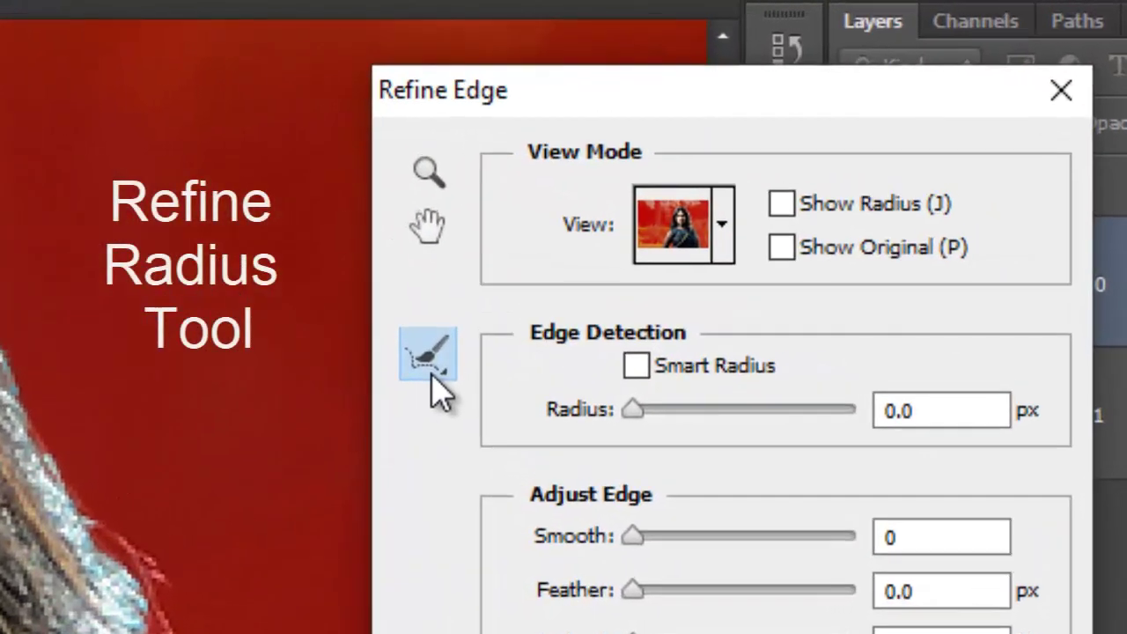
pyautogui.click(651, 247)
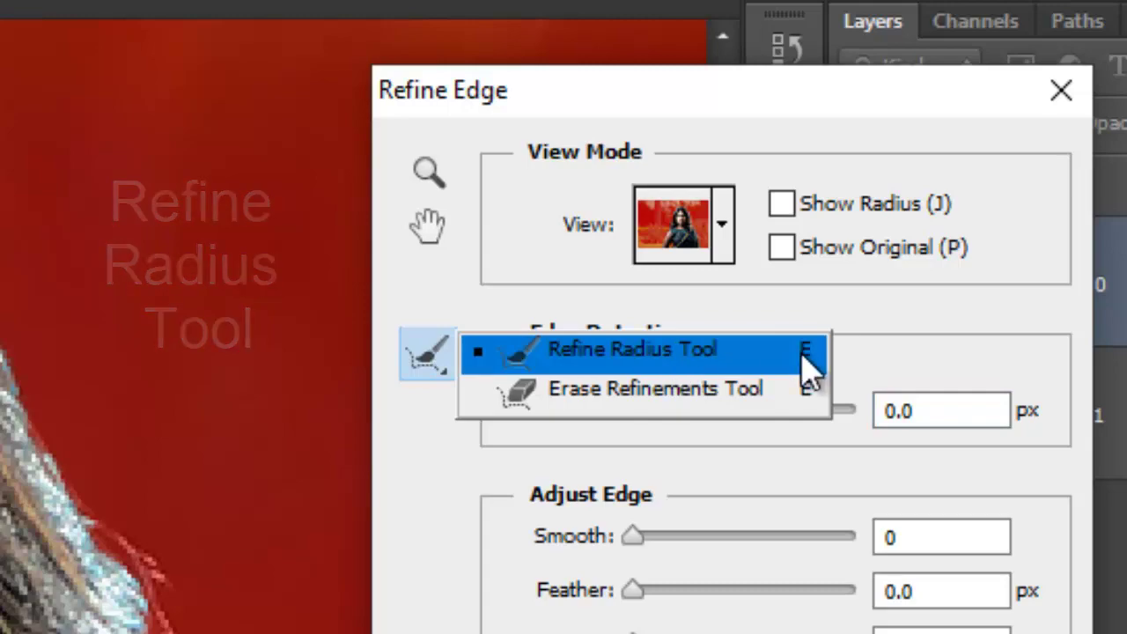
pyautogui.click(803, 356)
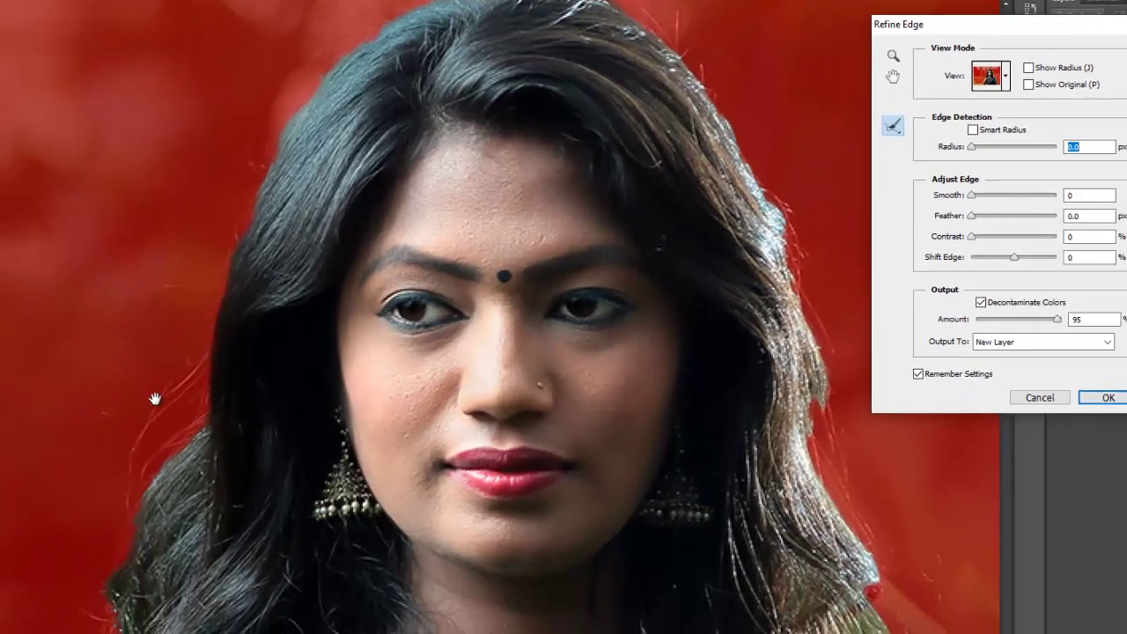
# - Paint refine-radius strokes along the left hair edge, up toward the forehead and over stray strands
pyautogui.moveTo(154, 399); pyautogui.dragTo(360, 126)
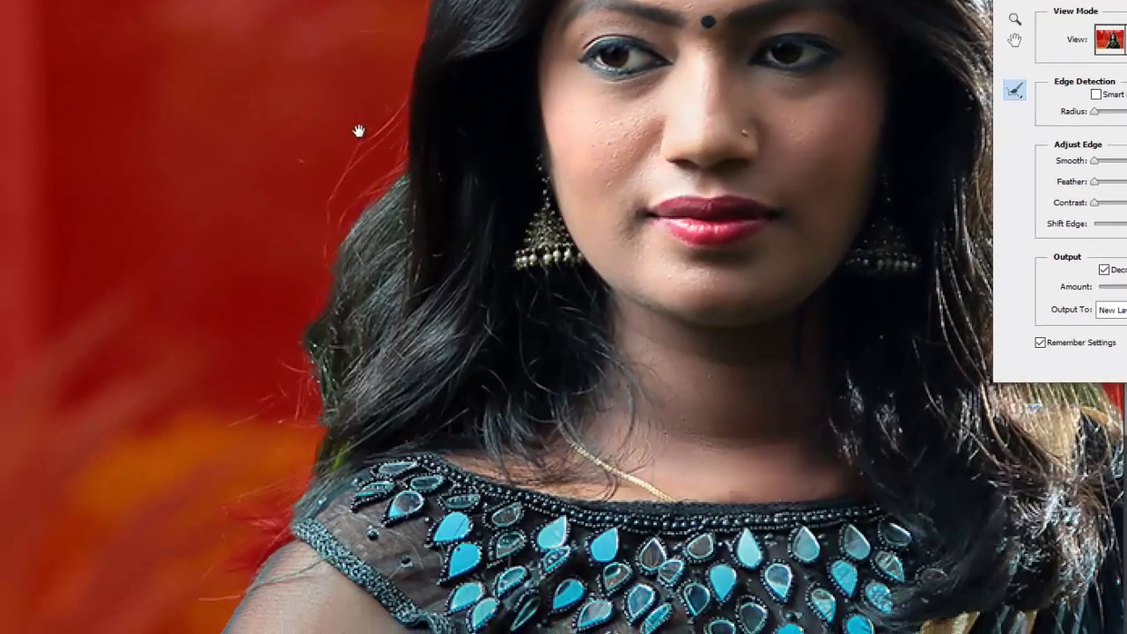
pyautogui.moveTo(387, 301); pyautogui.dragTo(298, 537)
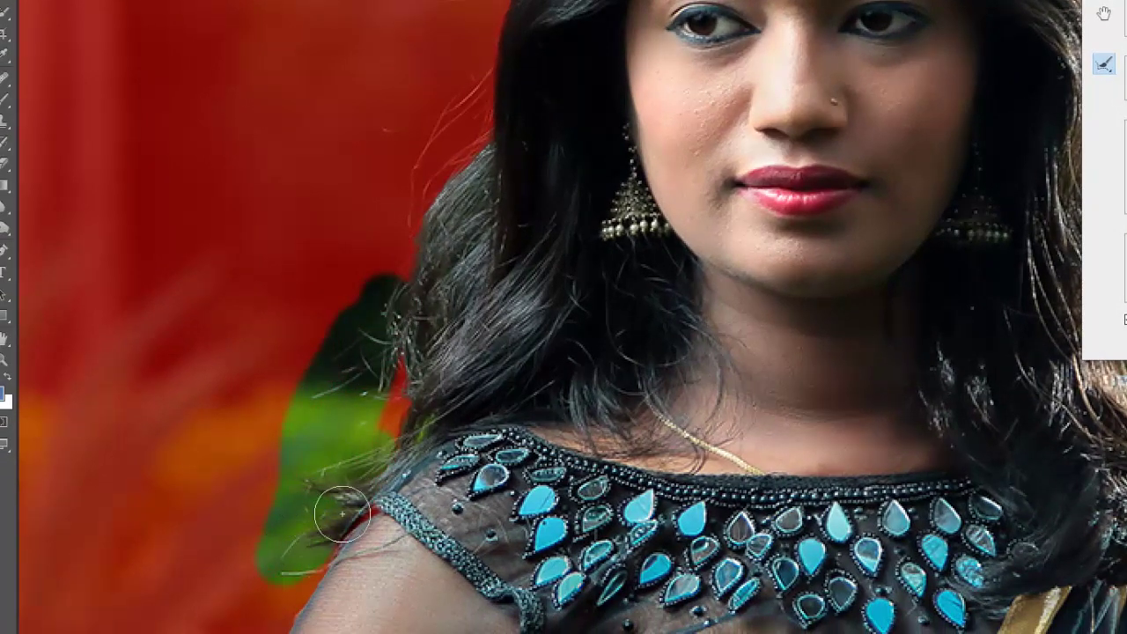
pyautogui.moveTo(341, 513); pyautogui.dragTo(375, 346)
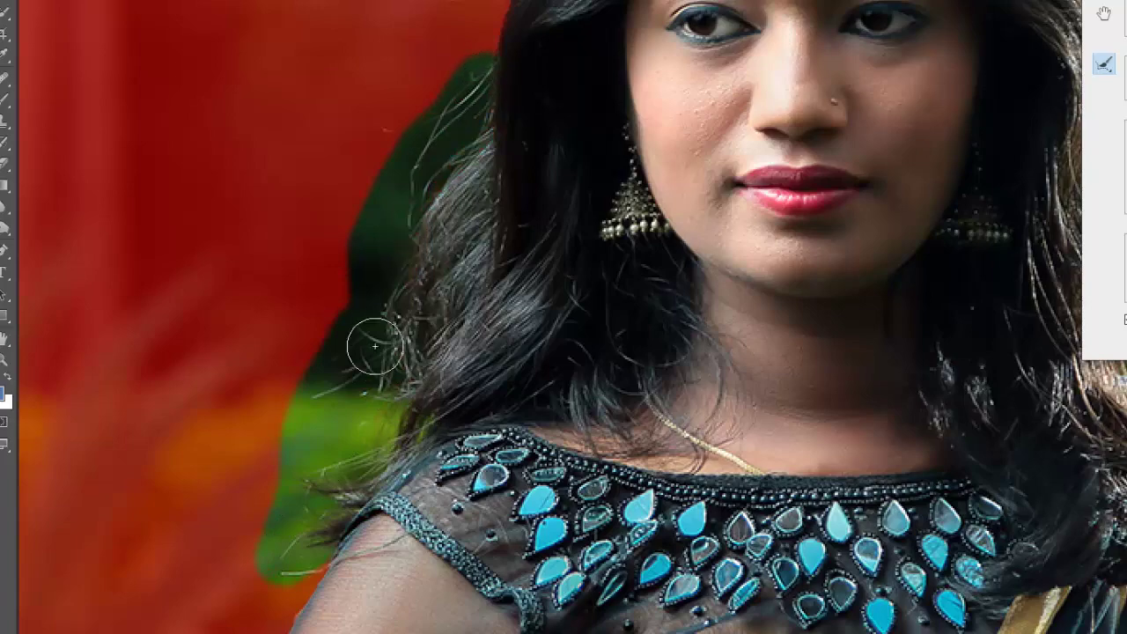
pyautogui.moveTo(453, 168); pyautogui.dragTo(431, 319)
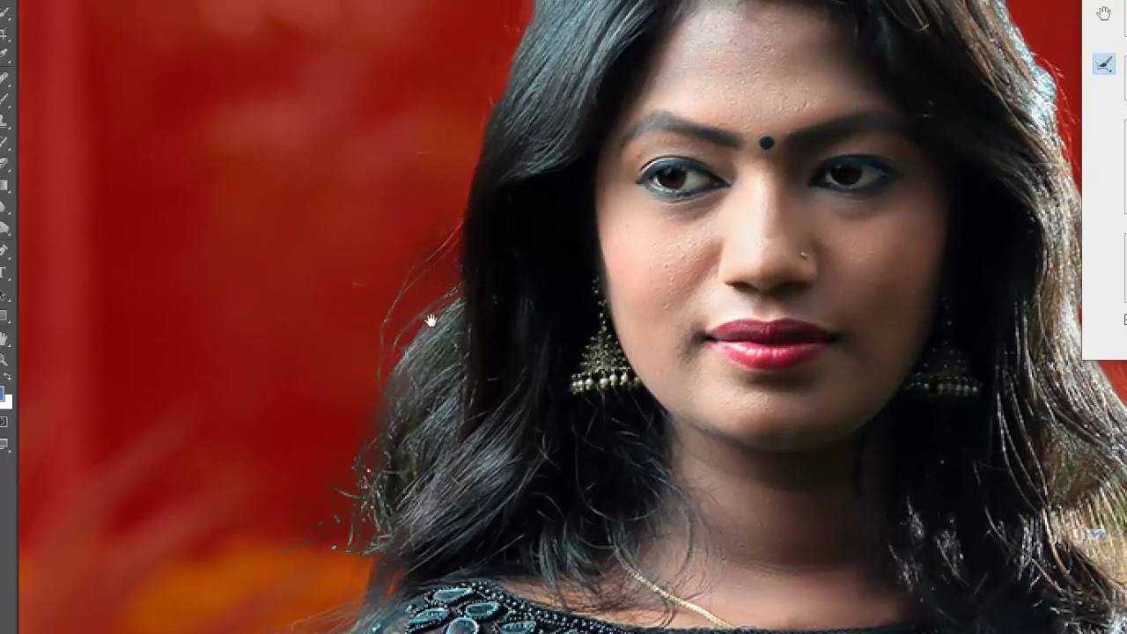
pyautogui.moveTo(423, 264)
pyautogui.mouseDown()
pyautogui.moveTo(339, 403)
pyautogui.moveTo(359, 276)
pyautogui.moveTo(478, 45)
pyautogui.mouseUp()
pyautogui.moveTo(408, 229); pyautogui.dragTo(300, 314)
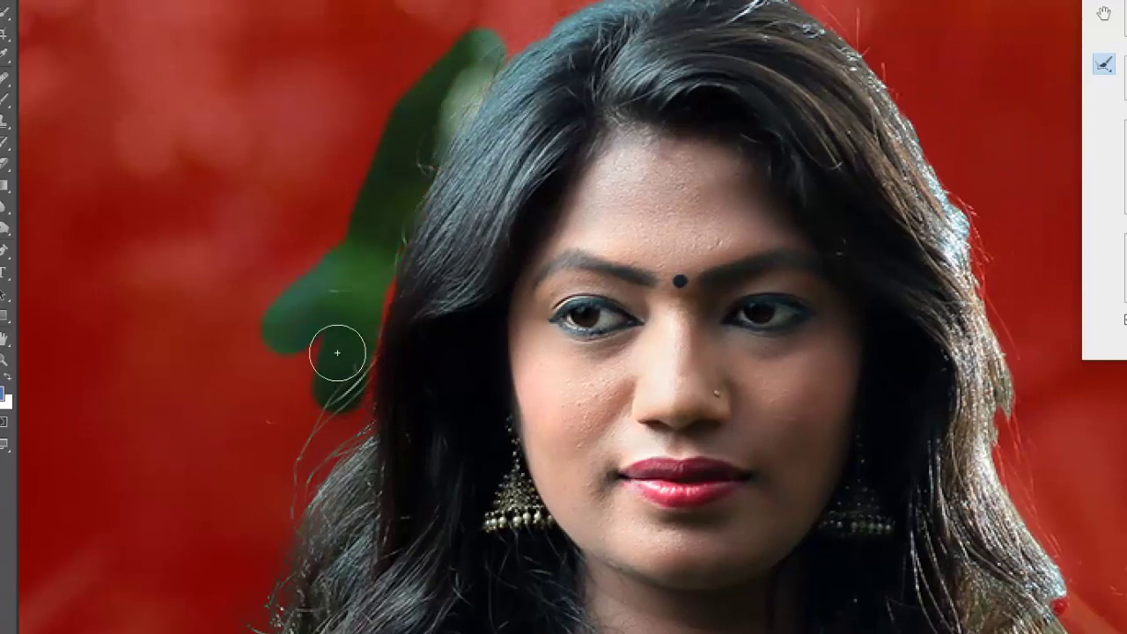
pyautogui.moveTo(337, 352); pyautogui.dragTo(356, 324)
# - Refine over the top of the head and down the right hair edge to the shoulder
pyautogui.moveTo(448, 145); pyautogui.dragTo(352, 264)
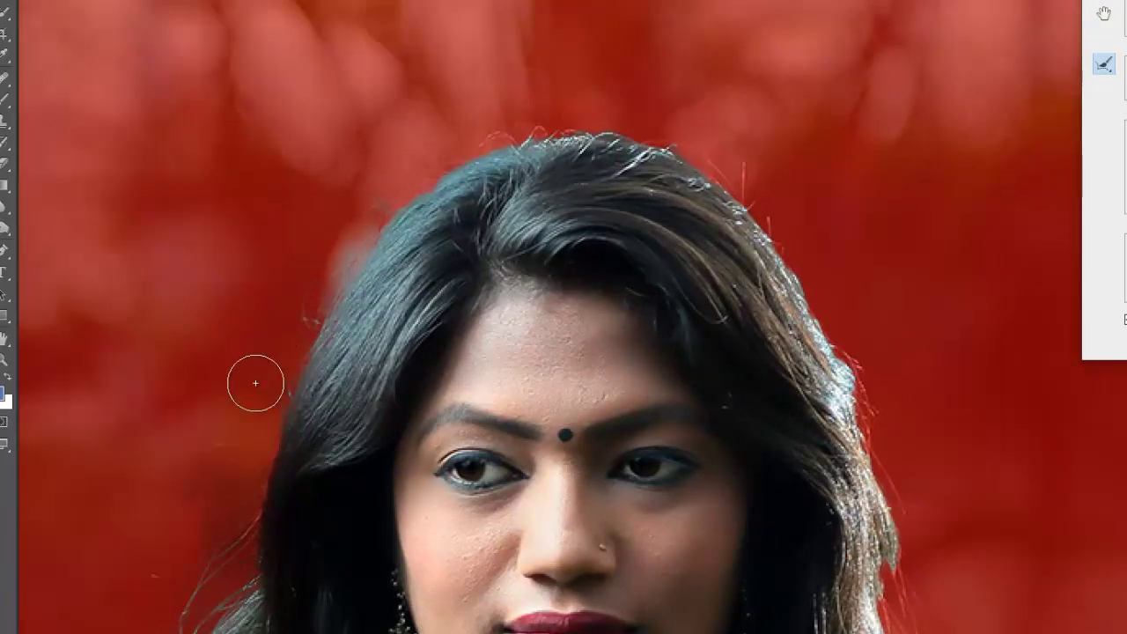
pyautogui.moveTo(388, 197)
pyautogui.mouseDown()
pyautogui.moveTo(566, 96)
pyautogui.moveTo(510, 122)
pyautogui.mouseUp()
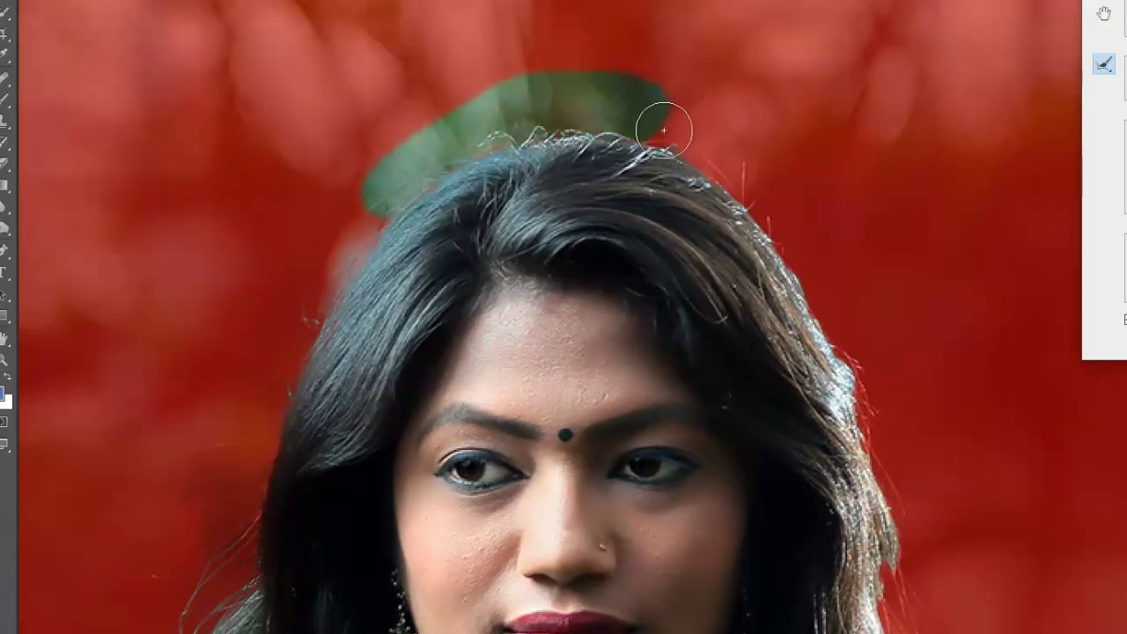
pyautogui.moveTo(664, 131)
pyautogui.mouseDown()
pyautogui.moveTo(792, 221)
pyautogui.moveTo(825, 277)
pyautogui.moveTo(616, 164)
pyautogui.mouseUp()
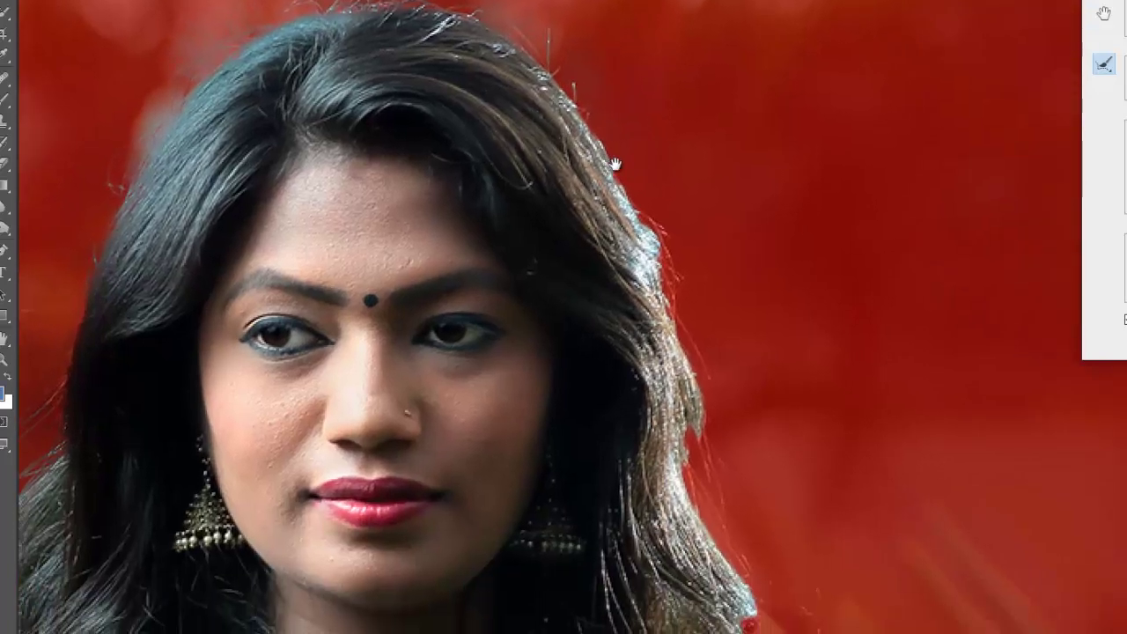
pyautogui.moveTo(604, 97)
pyautogui.mouseDown()
pyautogui.moveTo(692, 297)
pyautogui.moveTo(717, 428)
pyautogui.moveTo(760, 556)
pyautogui.moveTo(714, 458)
pyautogui.mouseUp()
pyautogui.moveTo(655, 416)
pyautogui.mouseDown()
pyautogui.moveTo(550, 79)
pyautogui.moveTo(699, 157)
pyautogui.moveTo(606, 55)
pyautogui.mouseUp()
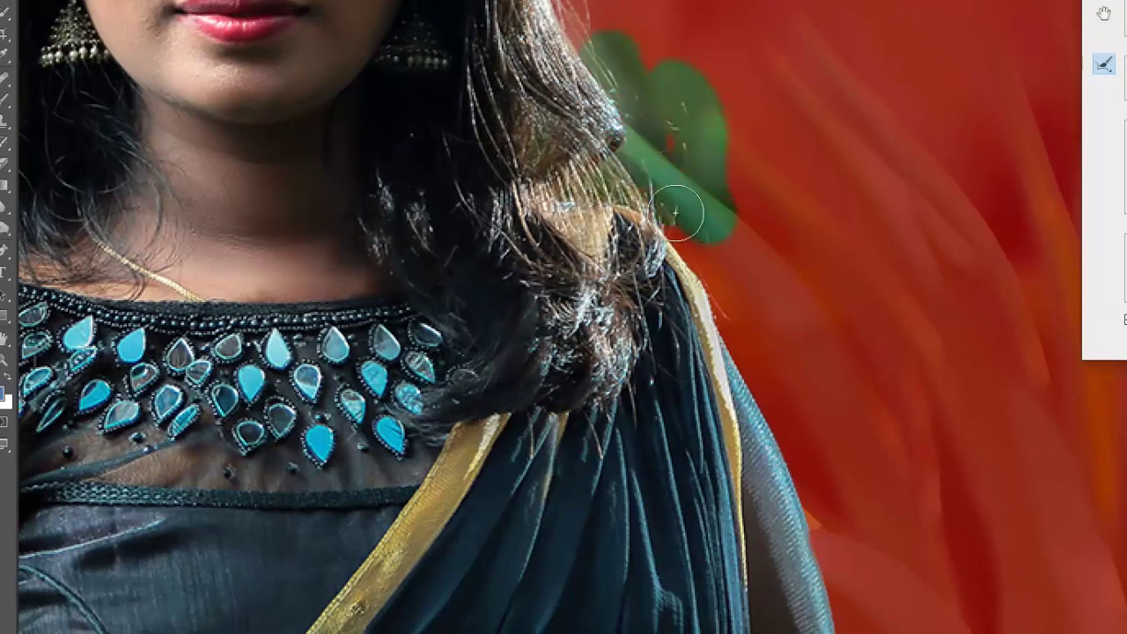
pyautogui.moveTo(676, 212); pyautogui.dragTo(749, 326)
pyautogui.moveTo(623, 118)
pyautogui.mouseDown()
pyautogui.moveTo(635, 339)
pyautogui.moveTo(577, 88)
pyautogui.mouseUp()
pyautogui.moveTo(454, 295); pyautogui.dragTo(780, 260)
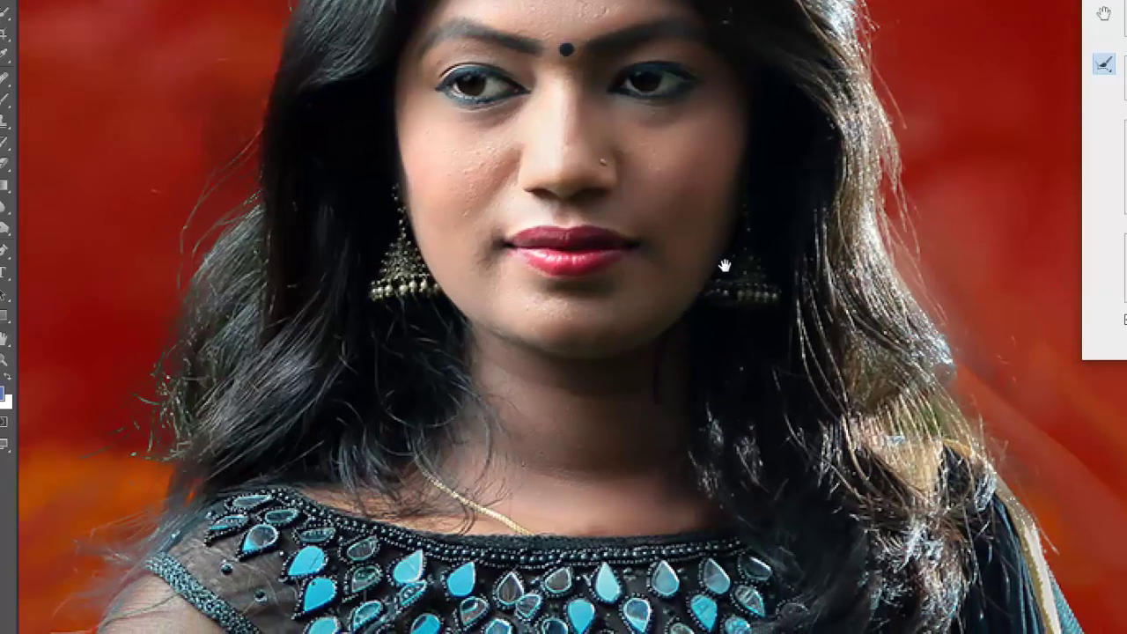
pyautogui.moveTo(493, 291); pyautogui.dragTo(714, 237)
pyautogui.moveTo(697, 134); pyautogui.dragTo(627, 266)
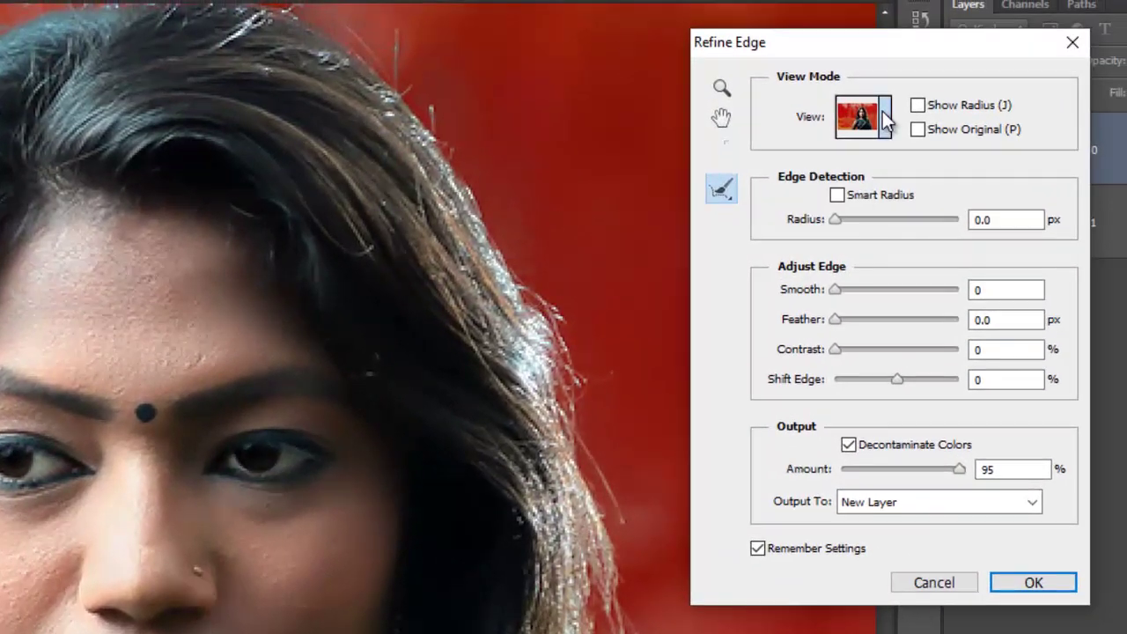
# - Switch the preview to Black & White and pan around the head to inspect both hair edges
pyautogui.click(885, 119)
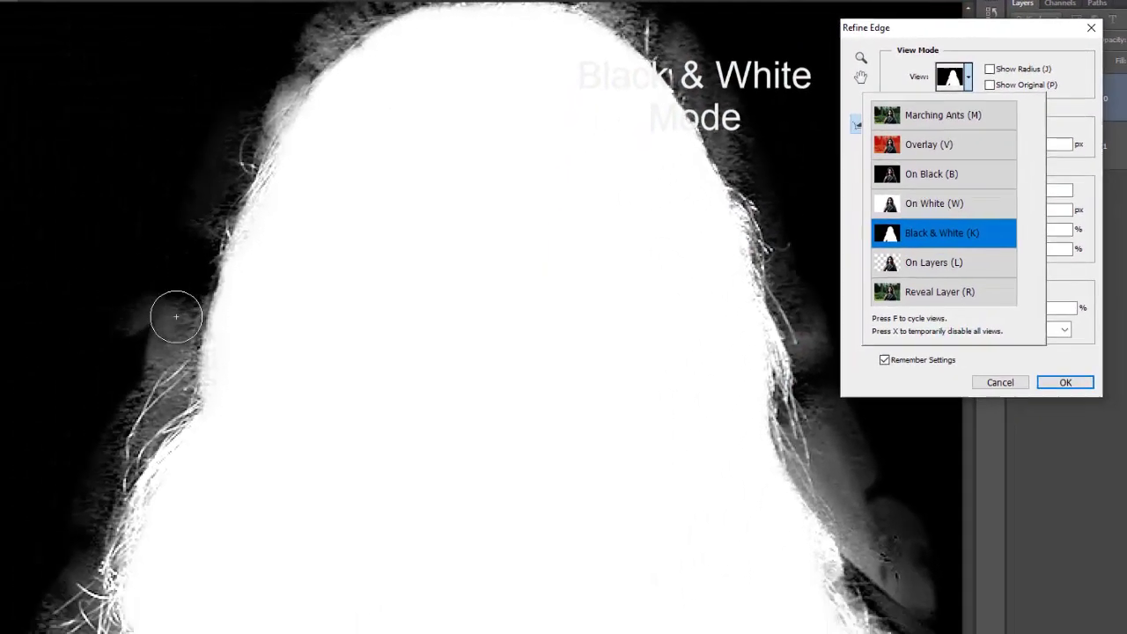
pyautogui.click(891, 356)
pyautogui.moveTo(300, 277); pyautogui.dragTo(300, 369)
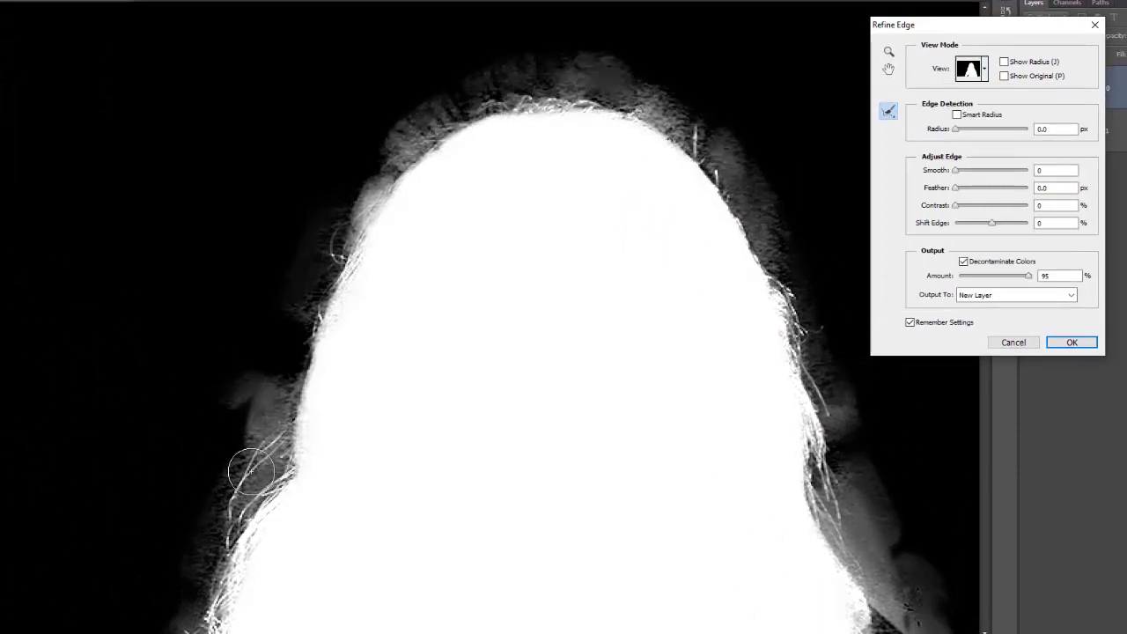
pyautogui.moveTo(223, 493); pyautogui.dragTo(264, 393)
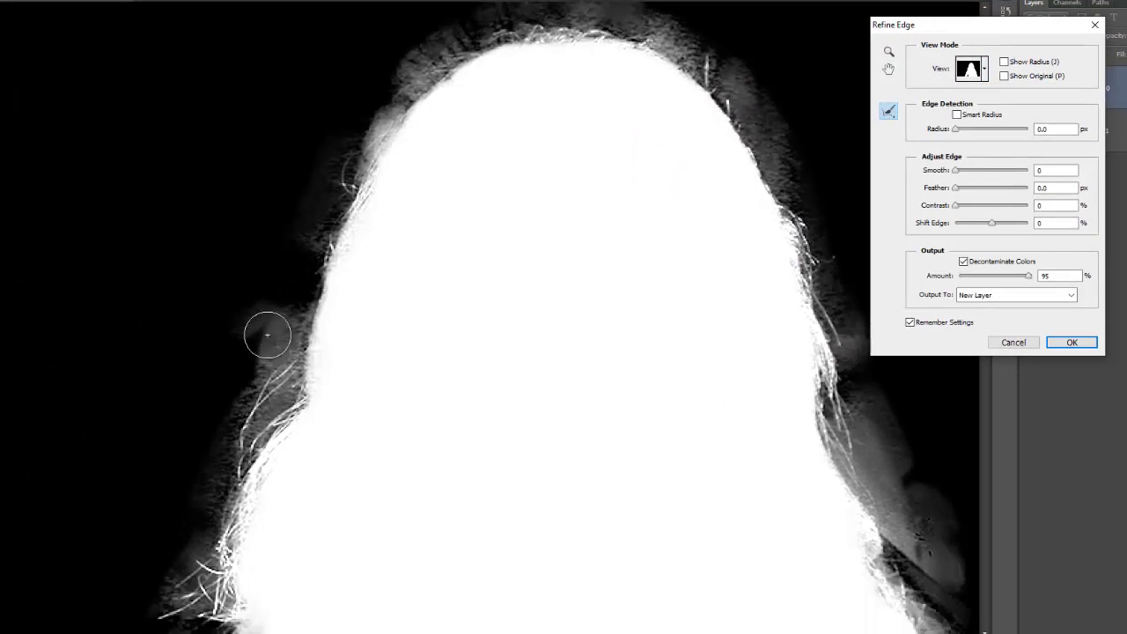
pyautogui.moveTo(456, 169); pyautogui.dragTo(377, 257)
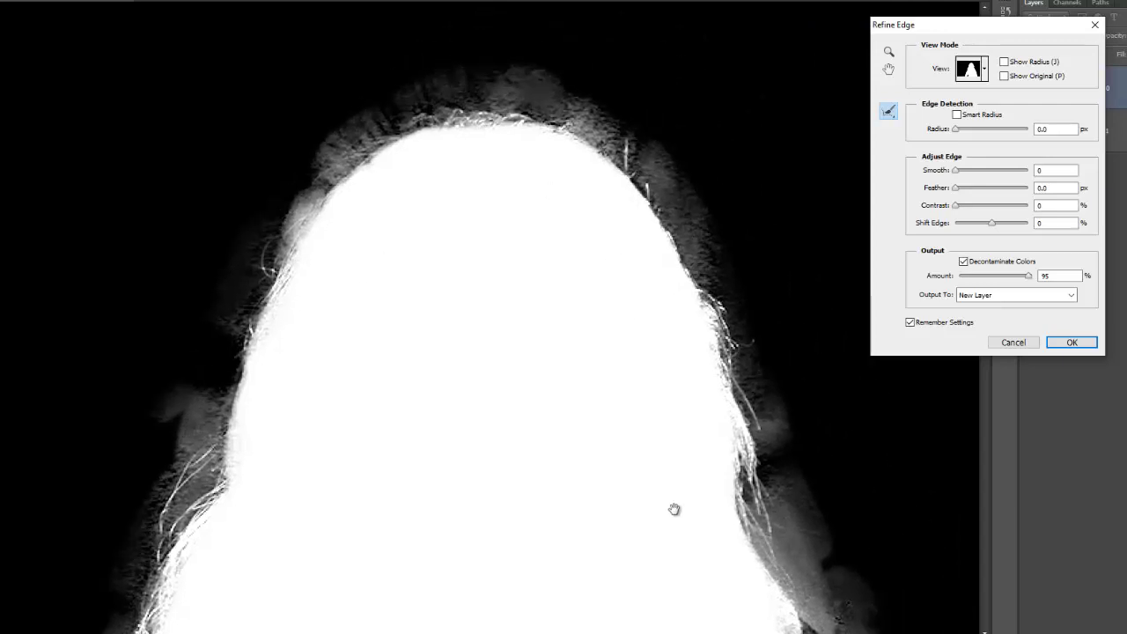
pyautogui.moveTo(673, 509); pyautogui.dragTo(366, 213)
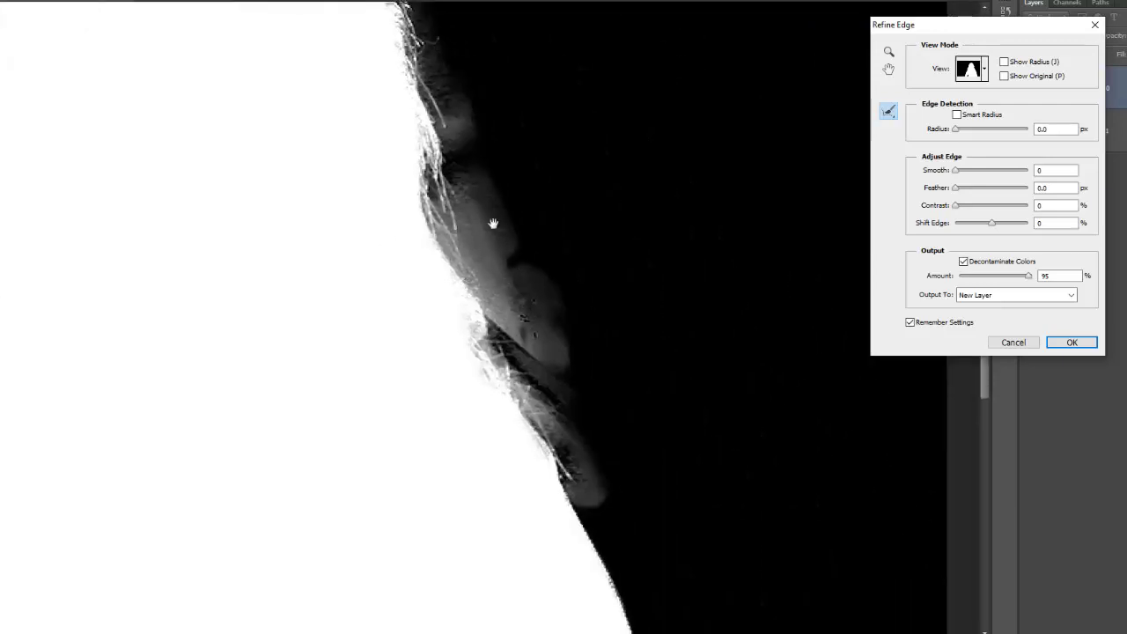
pyautogui.moveTo(250, 377); pyautogui.dragTo(438, 283)
pyautogui.moveTo(230, 329); pyautogui.dragTo(287, 403)
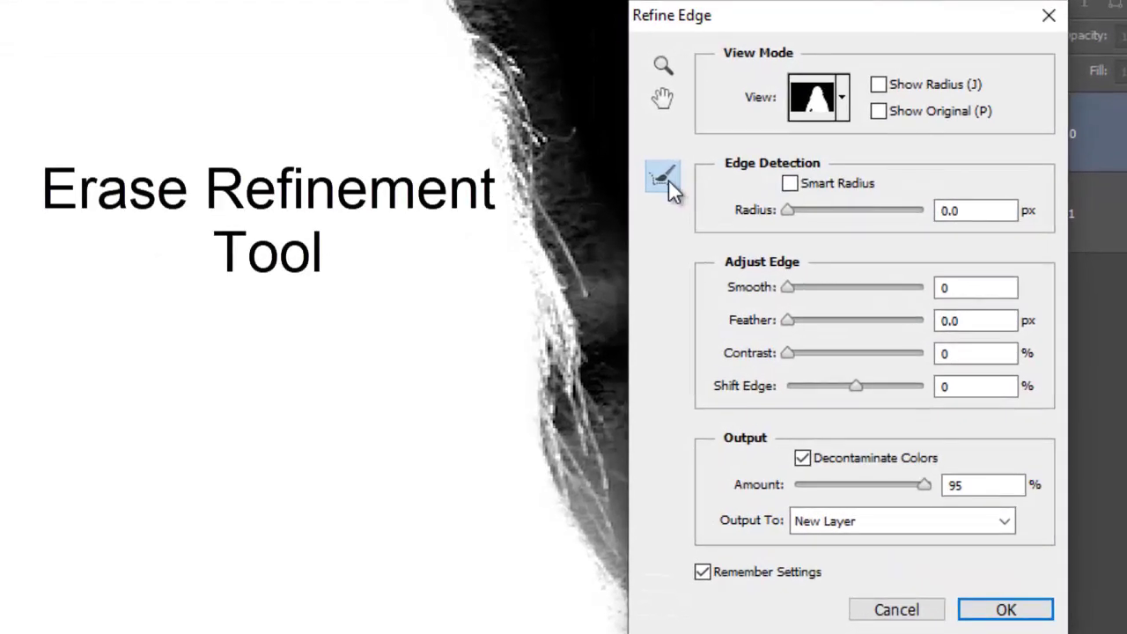
# - Choose the Erase Refinements Tool, zoom in on the left hair edge, and shrink the brush to about 25 px
pyautogui.click(669, 180)
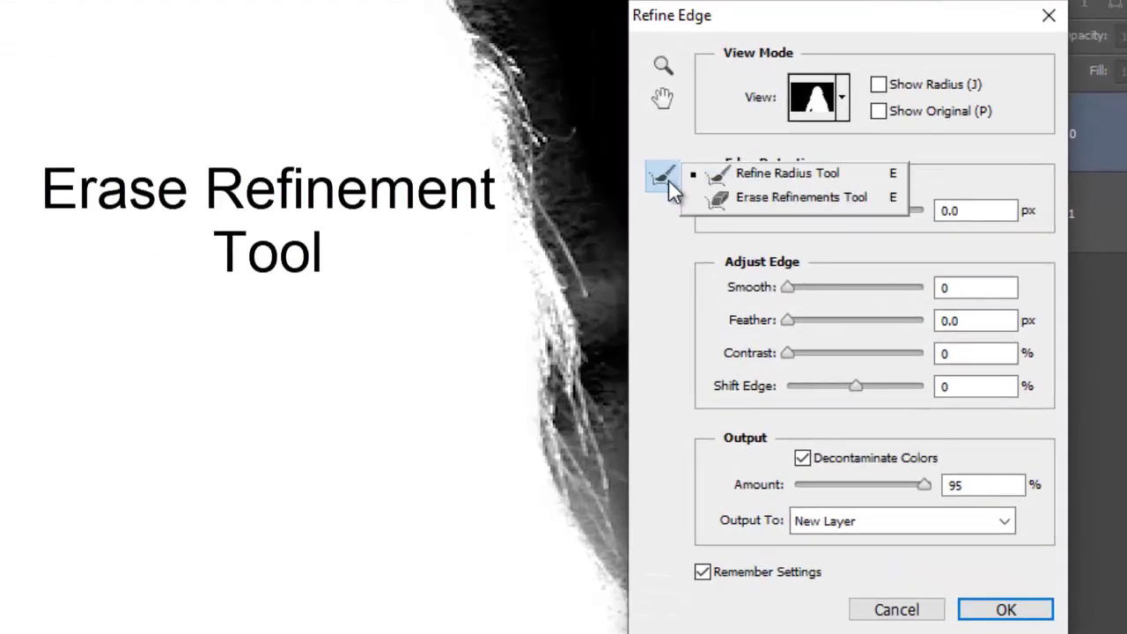
pyautogui.click(793, 200)
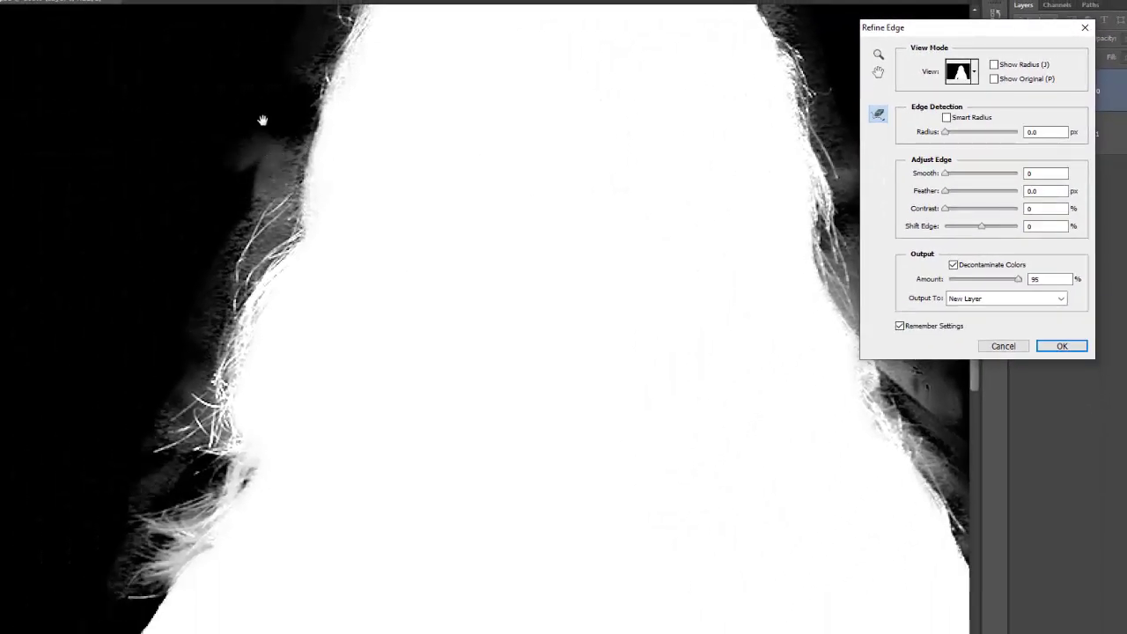
pyautogui.moveTo(261, 119)
pyautogui.mouseDown()
pyautogui.moveTo(217, 364)
pyautogui.moveTo(359, 251)
pyautogui.mouseUp()
pyautogui.hotkey('ctrl', '+')
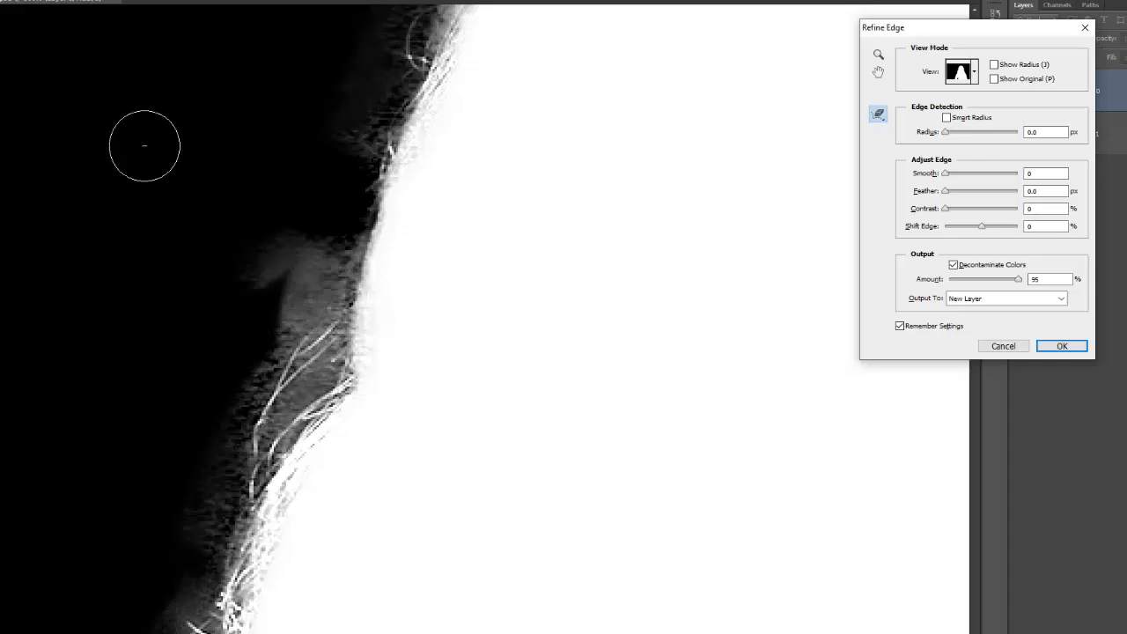
pyautogui.press('[')
pyautogui.press('[')
pyautogui.press('[')
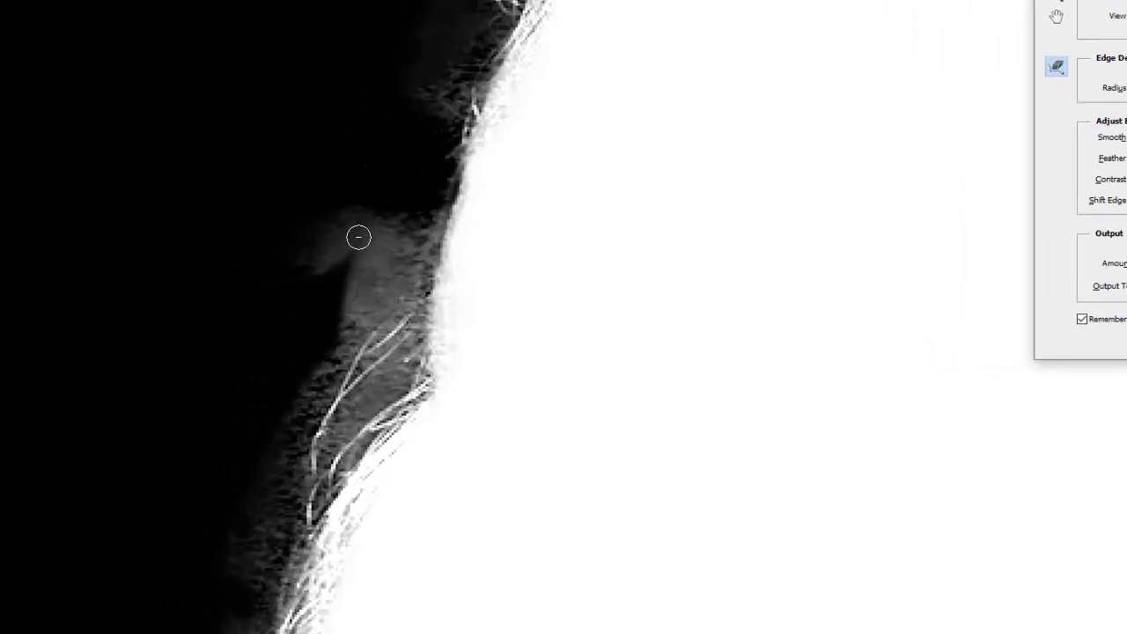
# - Erase the grey haze below the ear, around the edge strands and along the hairline
pyautogui.moveTo(361, 193)
pyautogui.mouseDown()
pyautogui.moveTo(350, 305)
pyautogui.moveTo(423, 229)
pyautogui.moveTo(311, 368)
pyautogui.moveTo(374, 388)
pyautogui.moveTo(335, 436)
pyautogui.mouseUp()
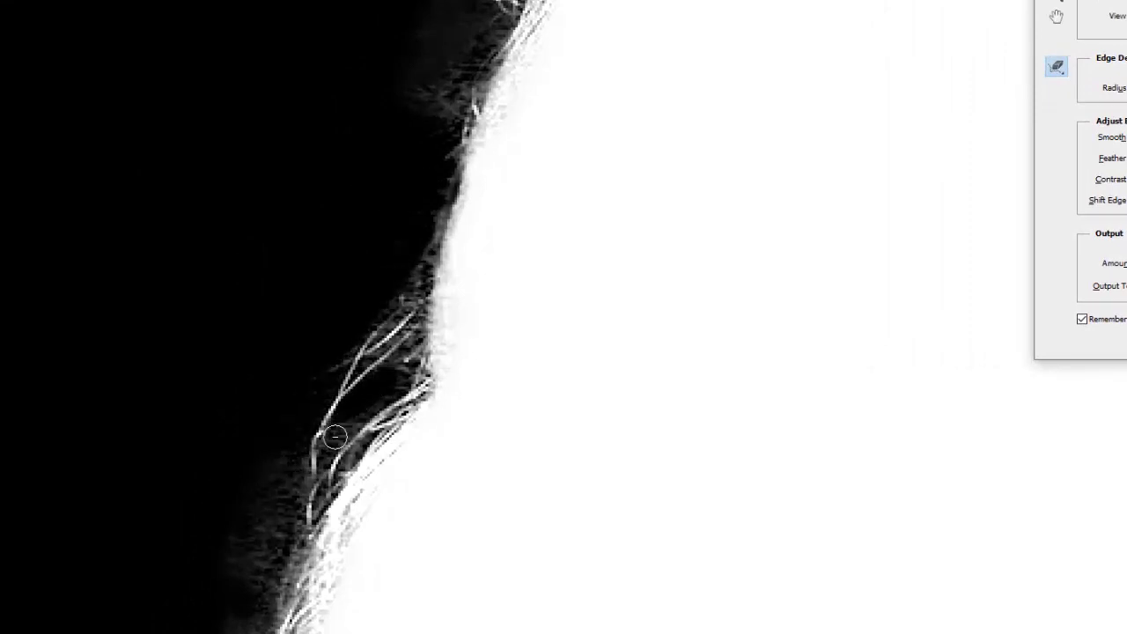
pyautogui.hotkey('ctrl', '-')
pyautogui.moveTo(322, 375)
pyautogui.mouseDown()
pyautogui.moveTo(314, 427)
pyautogui.moveTo(432, 201)
pyautogui.moveTo(366, 268)
pyautogui.mouseUp()
pyautogui.hotkey('ctrl', '-')
pyautogui.moveTo(276, 322)
pyautogui.mouseDown()
pyautogui.moveTo(358, 209)
pyautogui.moveTo(599, 144)
pyautogui.moveTo(788, 215)
pyautogui.moveTo(617, 168)
pyautogui.mouseUp()
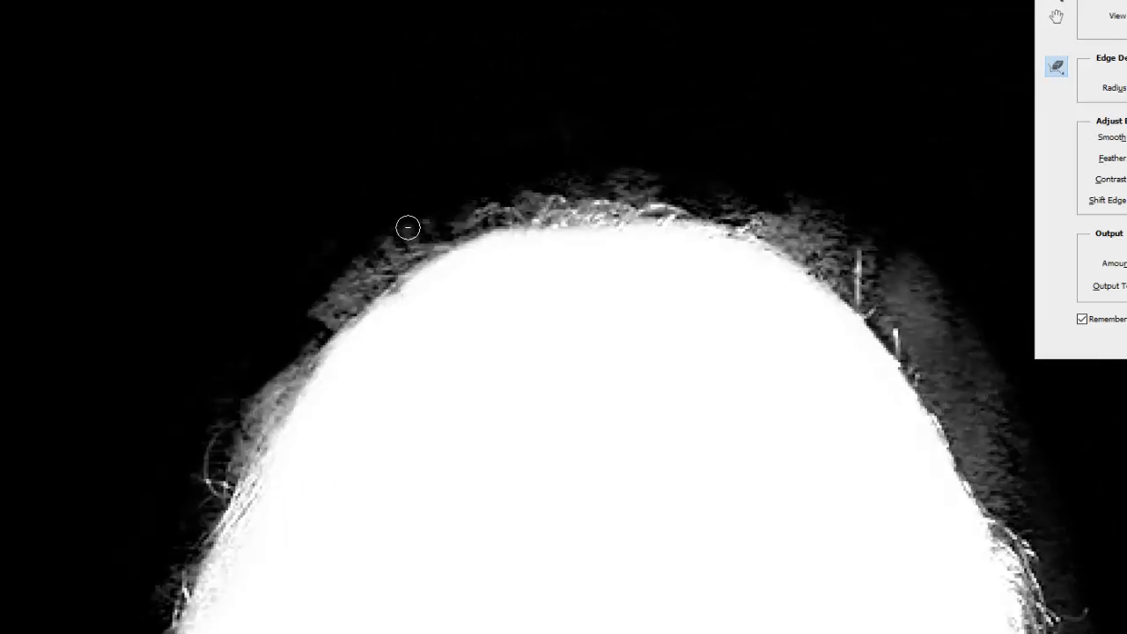
# - Erase grey haze along the upper-left hairline, across the top, and down the right hair edge
pyautogui.moveTo(407, 227); pyautogui.dragTo(335, 287)
pyautogui.moveTo(598, 297); pyautogui.dragTo(402, 227)
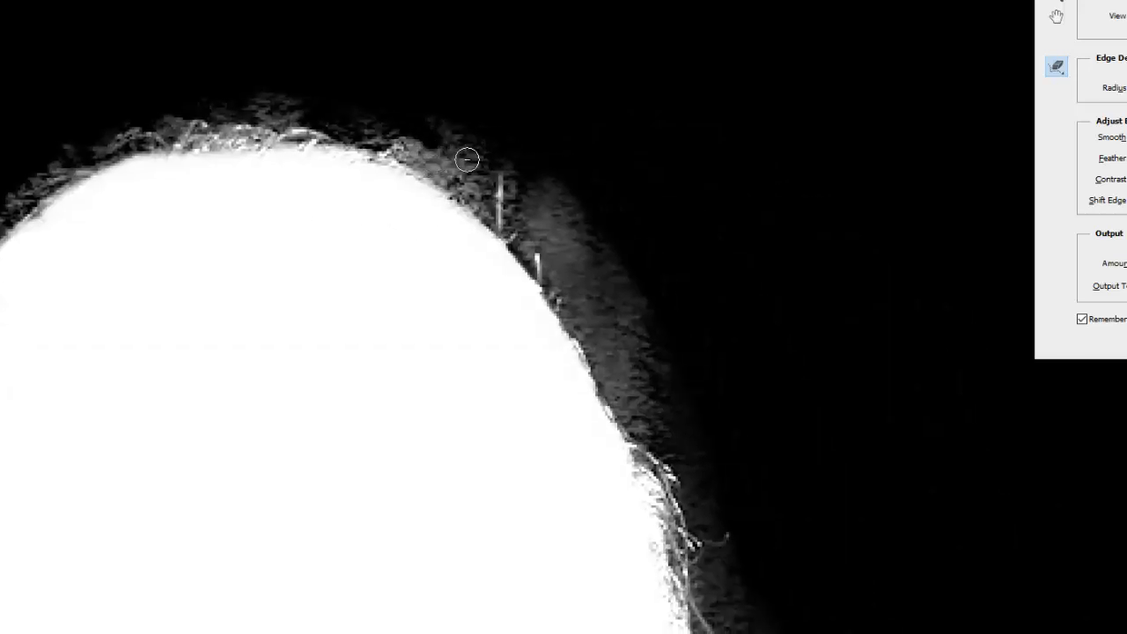
pyautogui.moveTo(466, 159)
pyautogui.mouseDown()
pyautogui.moveTo(586, 224)
pyautogui.moveTo(621, 303)
pyautogui.mouseUp()
pyautogui.moveTo(659, 383); pyautogui.dragTo(545, 219)
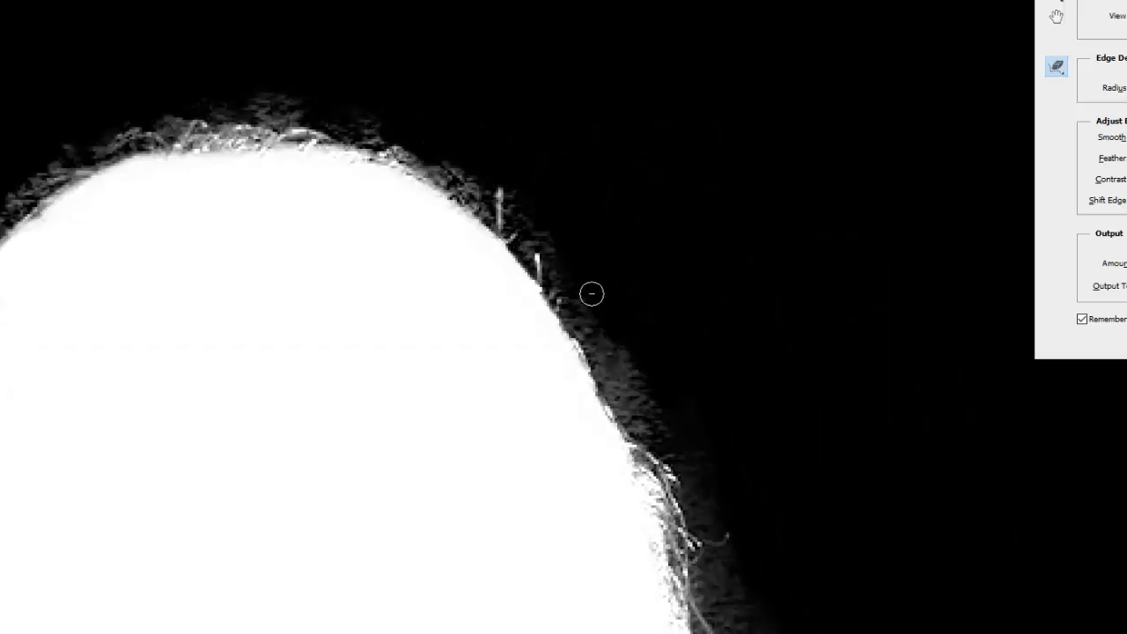
pyautogui.moveTo(661, 430); pyautogui.dragTo(612, 257)
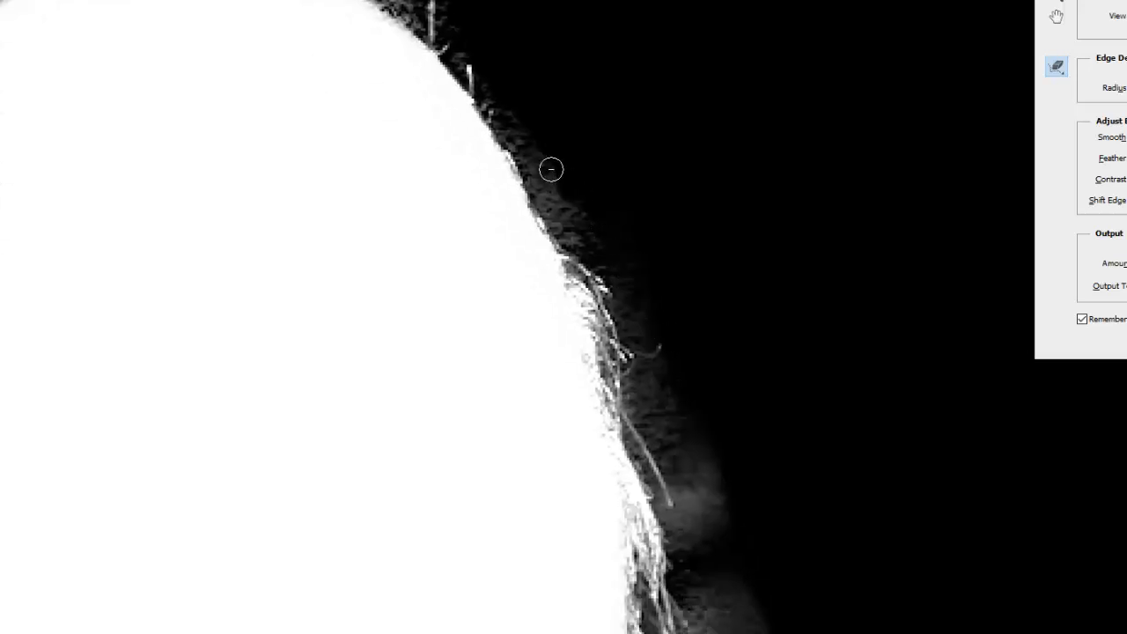
pyautogui.moveTo(551, 169); pyautogui.dragTo(674, 423)
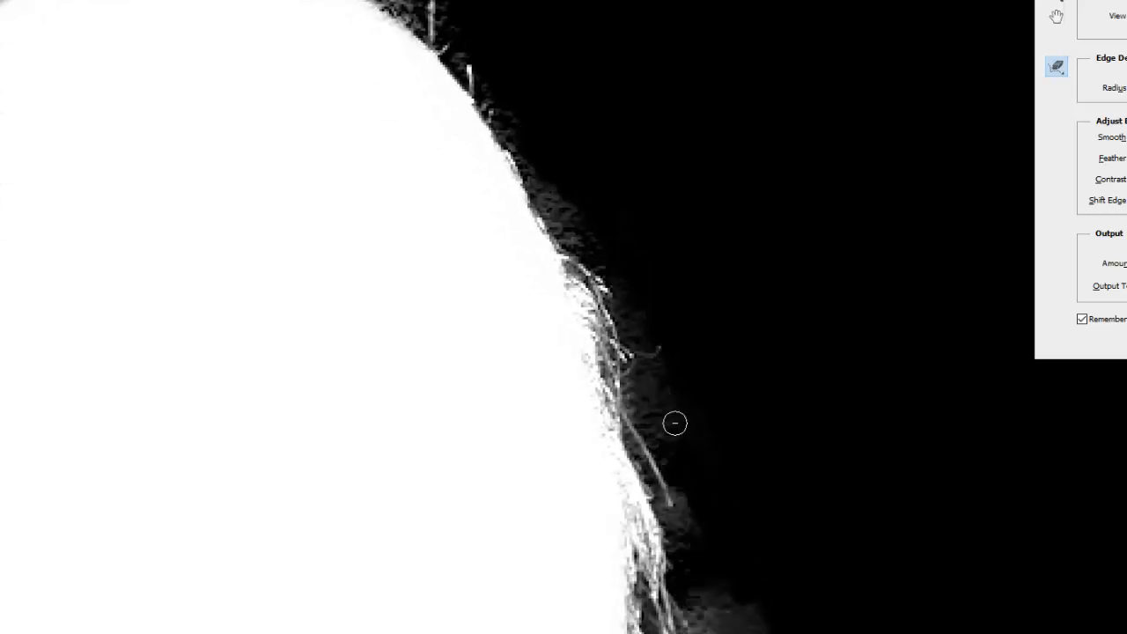
# - Clear the remaining haze from the middle and lower hair edge and among strands near the top
pyautogui.moveTo(749, 594)
pyautogui.mouseDown()
pyautogui.moveTo(464, 139)
pyautogui.moveTo(511, 369)
pyautogui.mouseUp()
pyautogui.moveTo(472, 264)
pyautogui.mouseDown()
pyautogui.moveTo(488, 372)
pyautogui.moveTo(551, 388)
pyautogui.moveTo(659, 538)
pyautogui.moveTo(501, 379)
pyautogui.moveTo(607, 498)
pyautogui.mouseUp()
pyautogui.moveTo(675, 580)
pyautogui.mouseDown()
pyautogui.moveTo(588, 201)
pyautogui.moveTo(604, 330)
pyautogui.mouseUp()
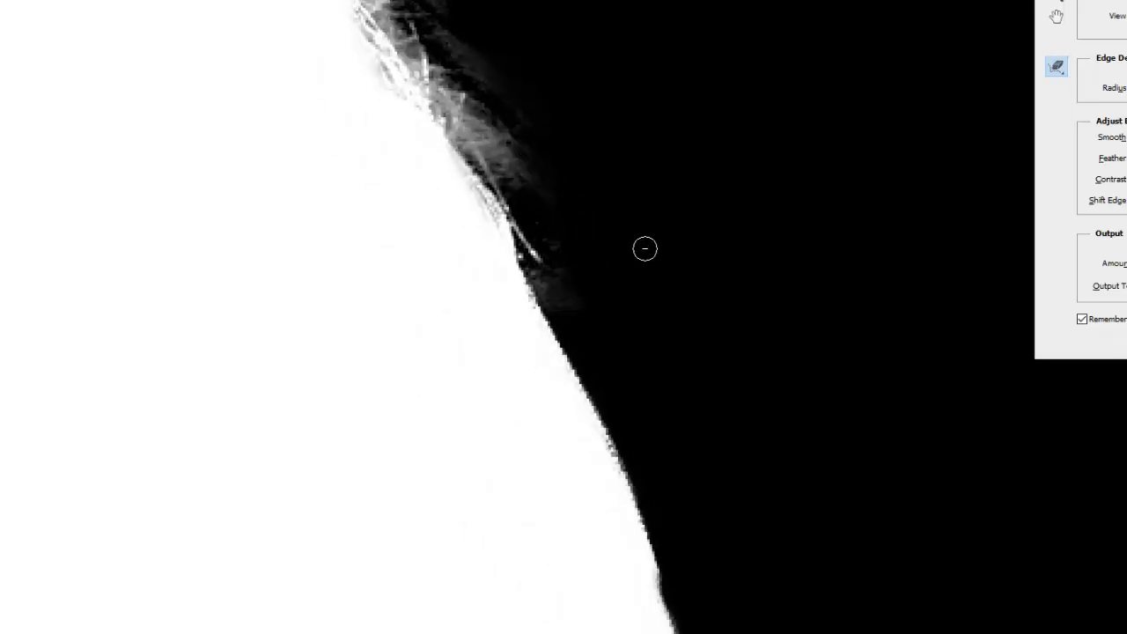
pyautogui.moveTo(614, 302); pyautogui.dragTo(657, 358)
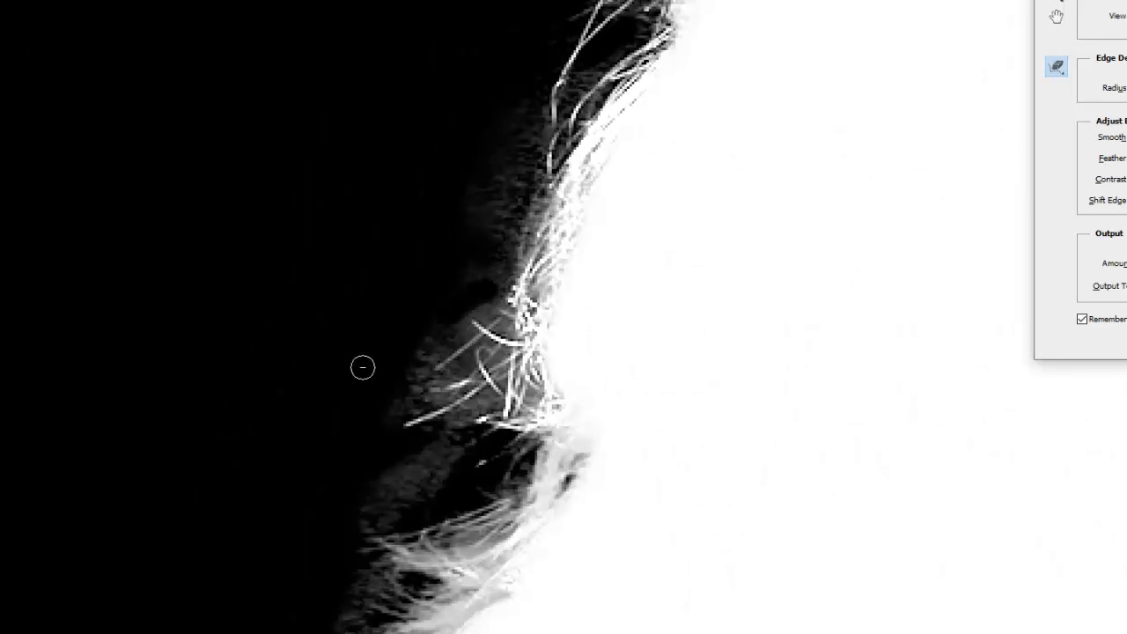
pyautogui.moveTo(360, 368)
pyautogui.mouseDown()
pyautogui.moveTo(493, 167)
pyautogui.moveTo(400, 234)
pyautogui.mouseUp()
pyautogui.moveTo(539, 57); pyautogui.dragTo(425, 149)
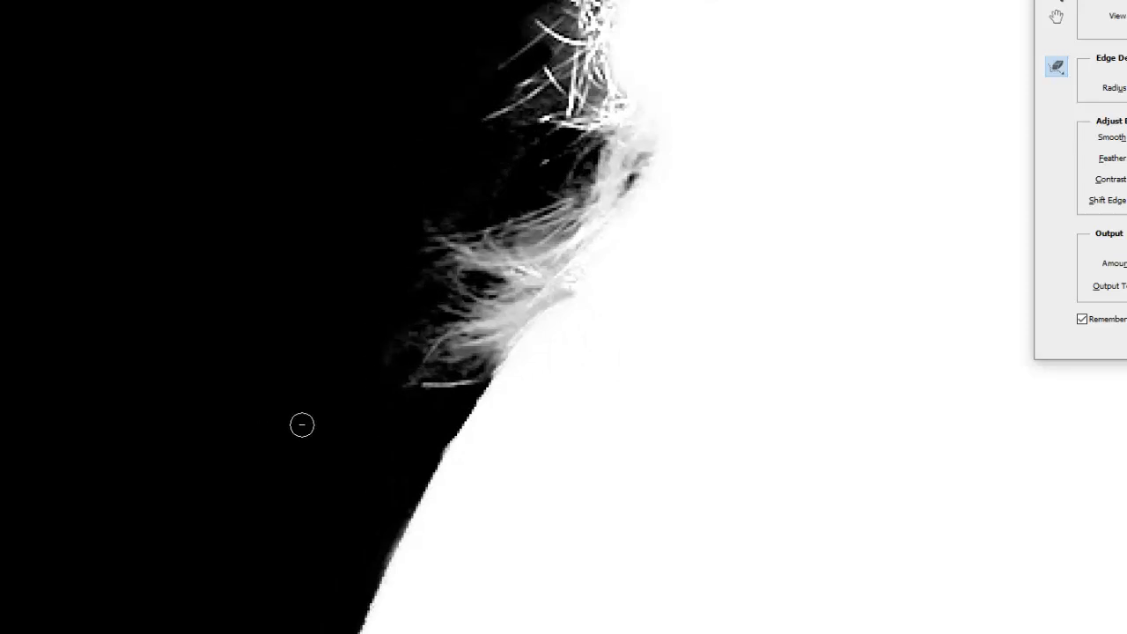
# - Fit the mask on screen, zoom in on the head, and trace the hair edge once more
pyautogui.hotkey('ctrl', '0')
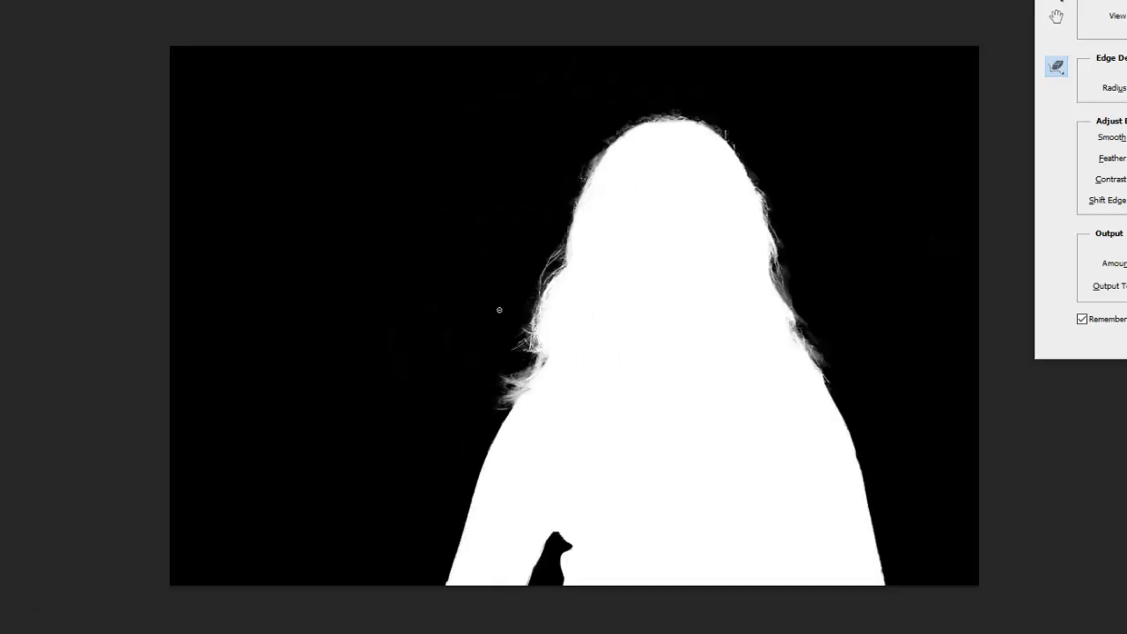
pyautogui.hotkey('ctrl', '+')
pyautogui.hotkey('ctrl', '+')
pyautogui.moveTo(45, 403); pyautogui.dragTo(418, 392)
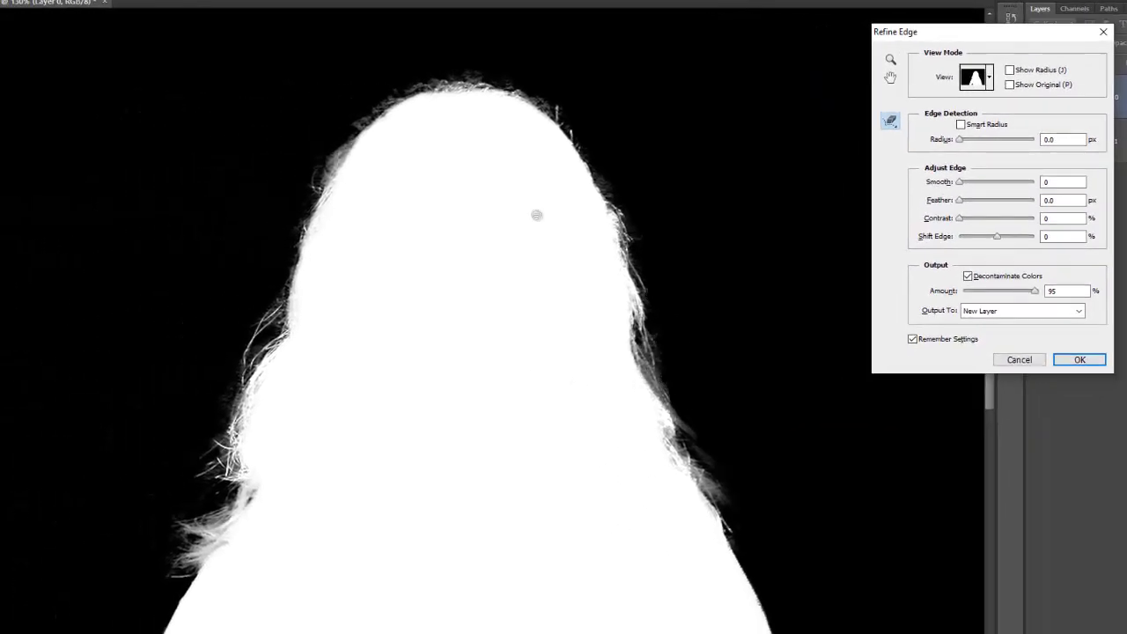
pyautogui.moveTo(281, 148)
pyautogui.mouseDown()
pyautogui.moveTo(457, 78)
pyautogui.moveTo(410, 92)
pyautogui.mouseUp()
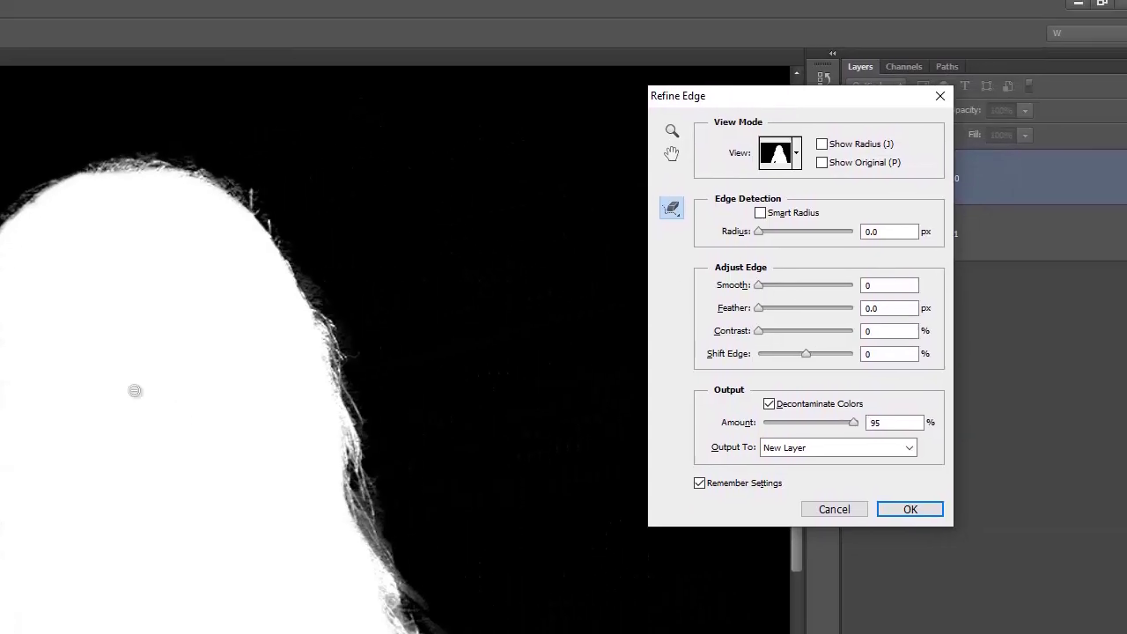
# - Preview the cutout On Layers and zoom in to inspect the top and lower hair strands
pyautogui.click(765, 162)
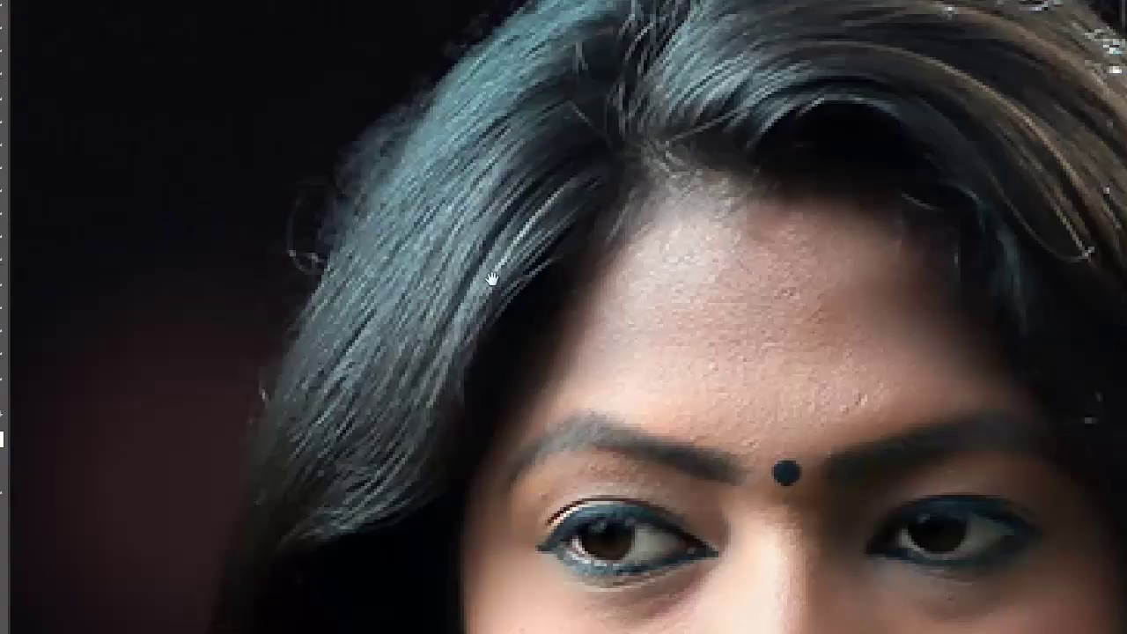
pyautogui.click(385, 88)
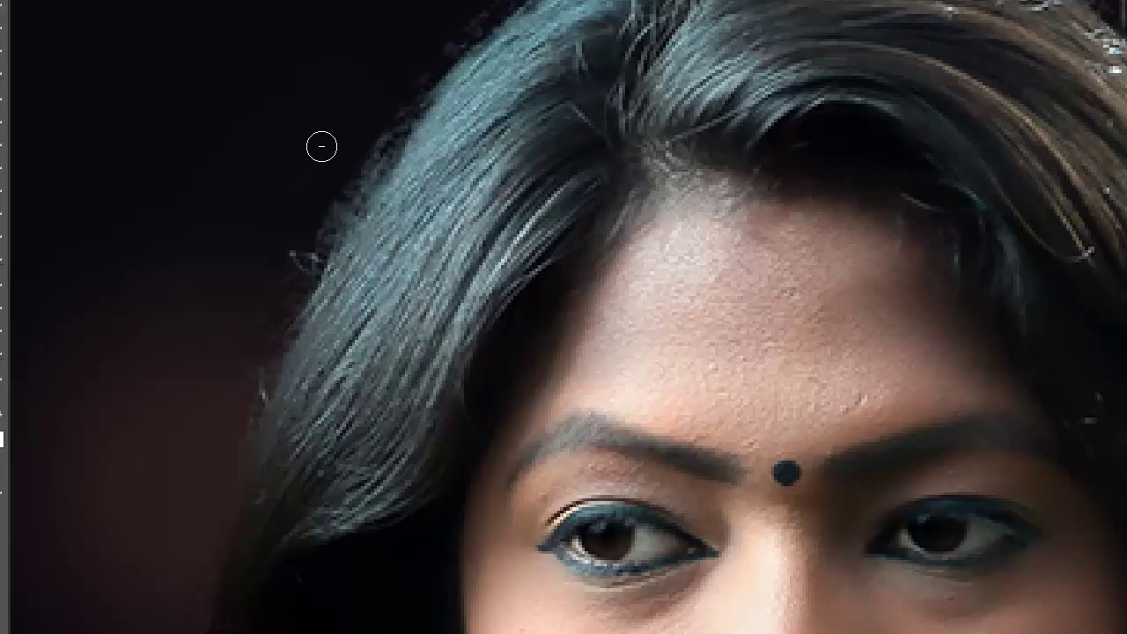
pyautogui.moveTo(432, 202)
pyautogui.mouseDown()
pyautogui.moveTo(812, 377)
pyautogui.moveTo(482, 330)
pyautogui.mouseUp()
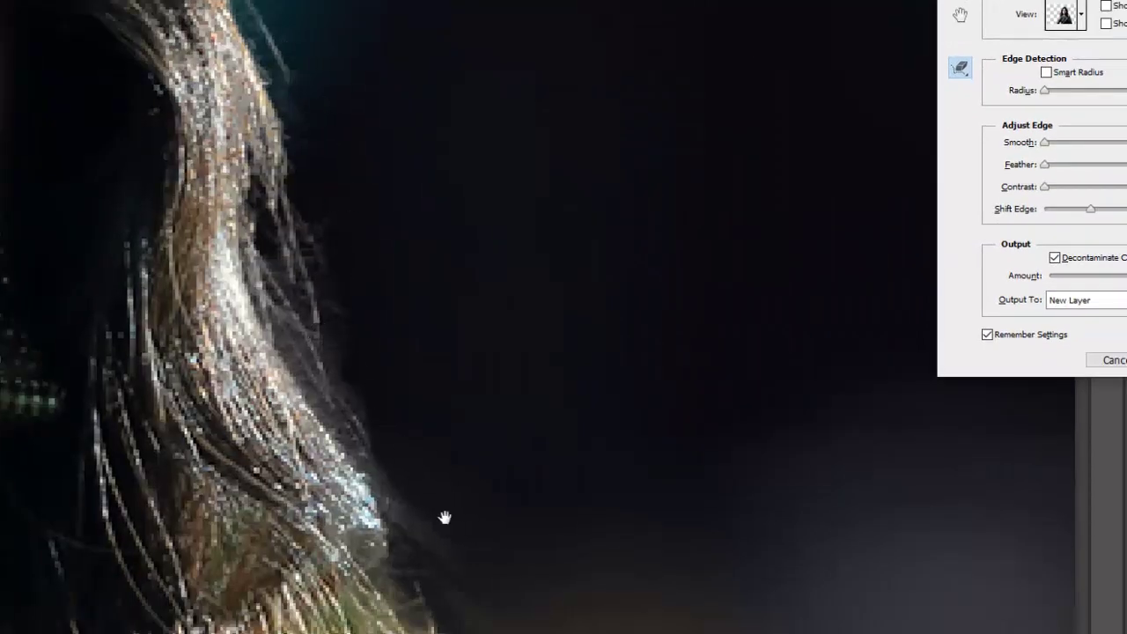
pyautogui.moveTo(444, 518); pyautogui.dragTo(449, 267)
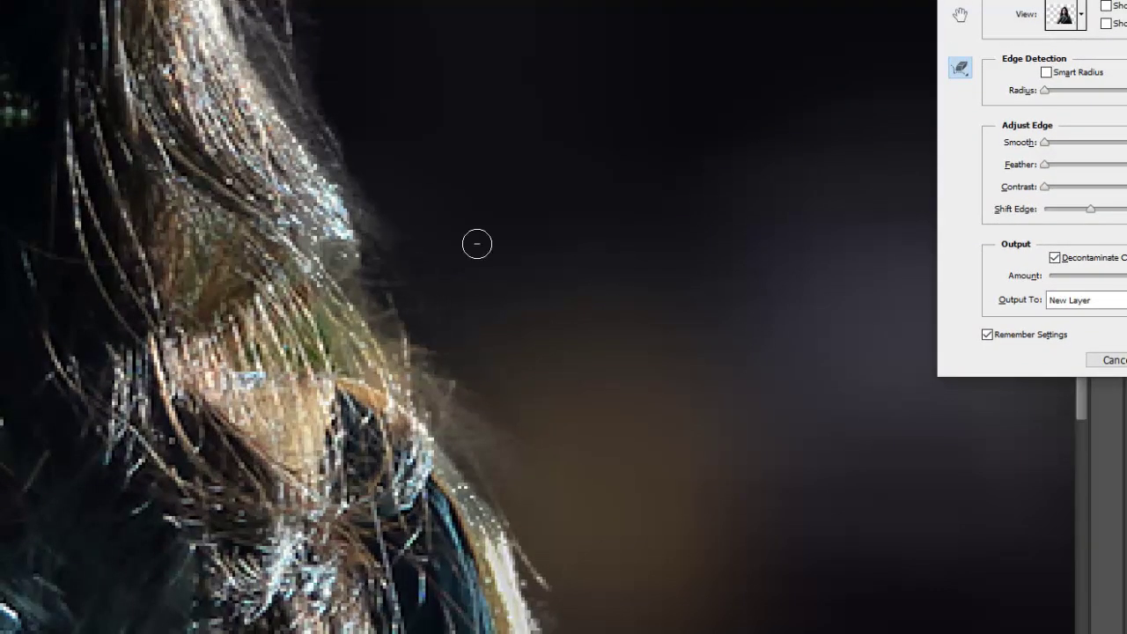
# - Zoom into the arm and saree edges, then return the view to the face
pyautogui.scroll(-3, 500, 256)
pyautogui.scroll(-3, 500, 256)
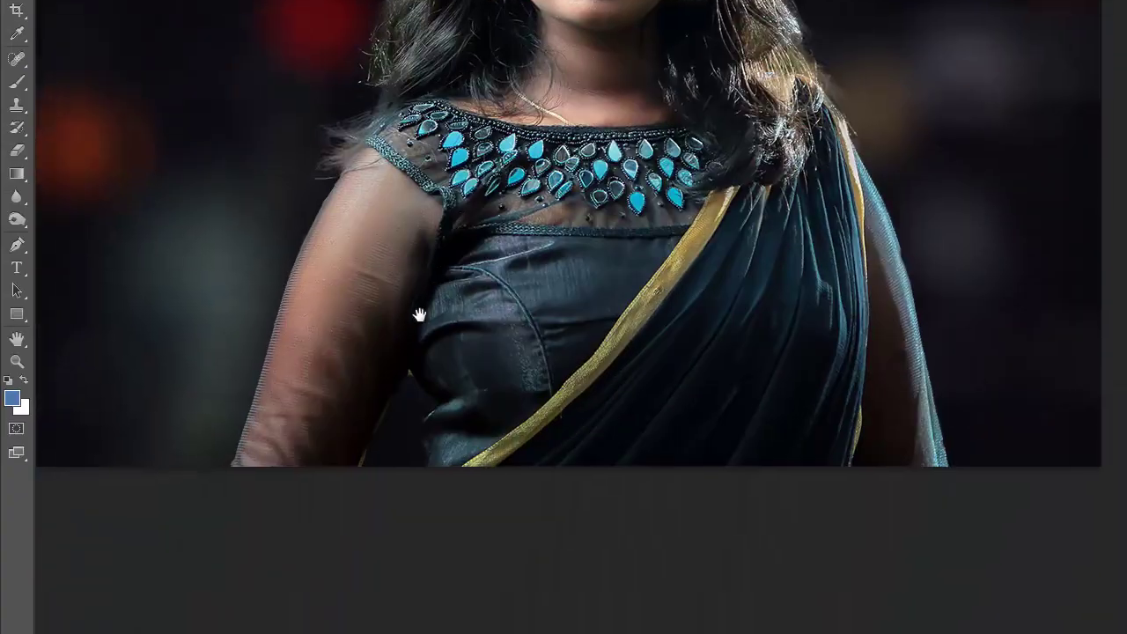
pyautogui.moveTo(298, 358); pyautogui.dragTo(596, 518)
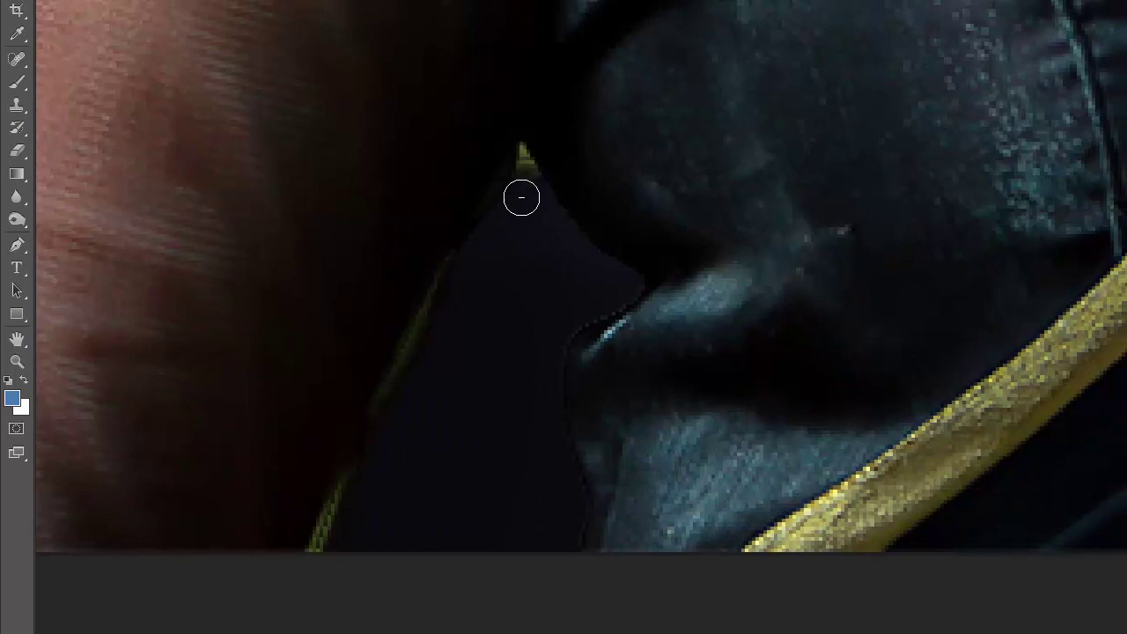
pyautogui.scroll(-2, 448, 385)
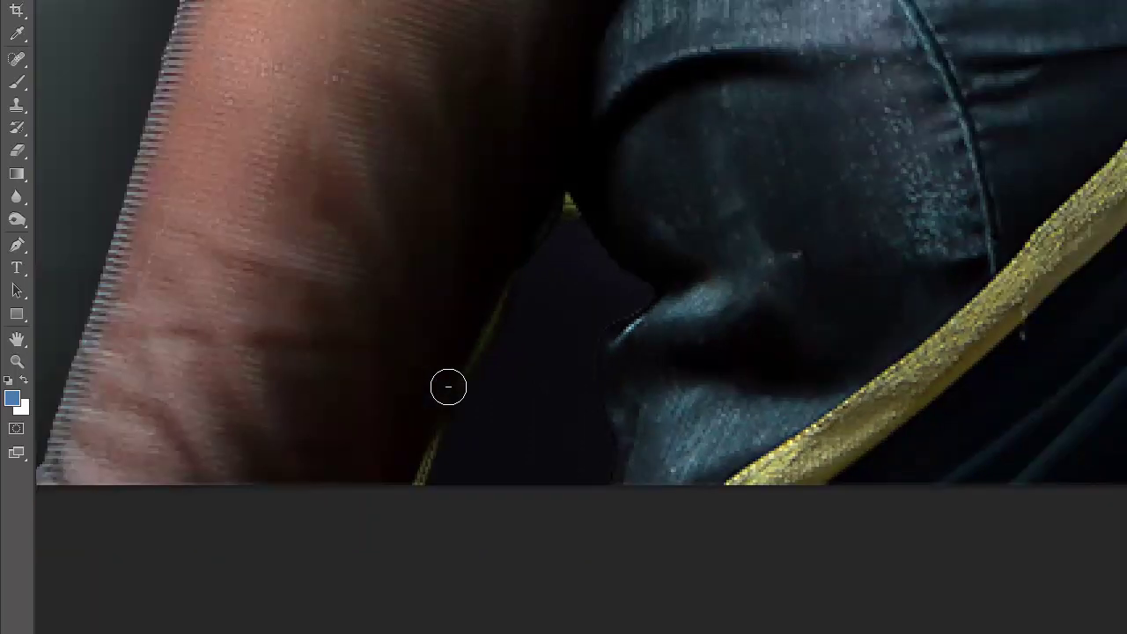
pyautogui.scroll(-3, 449, 386)
pyautogui.moveTo(538, 199); pyautogui.dragTo(414, 423)
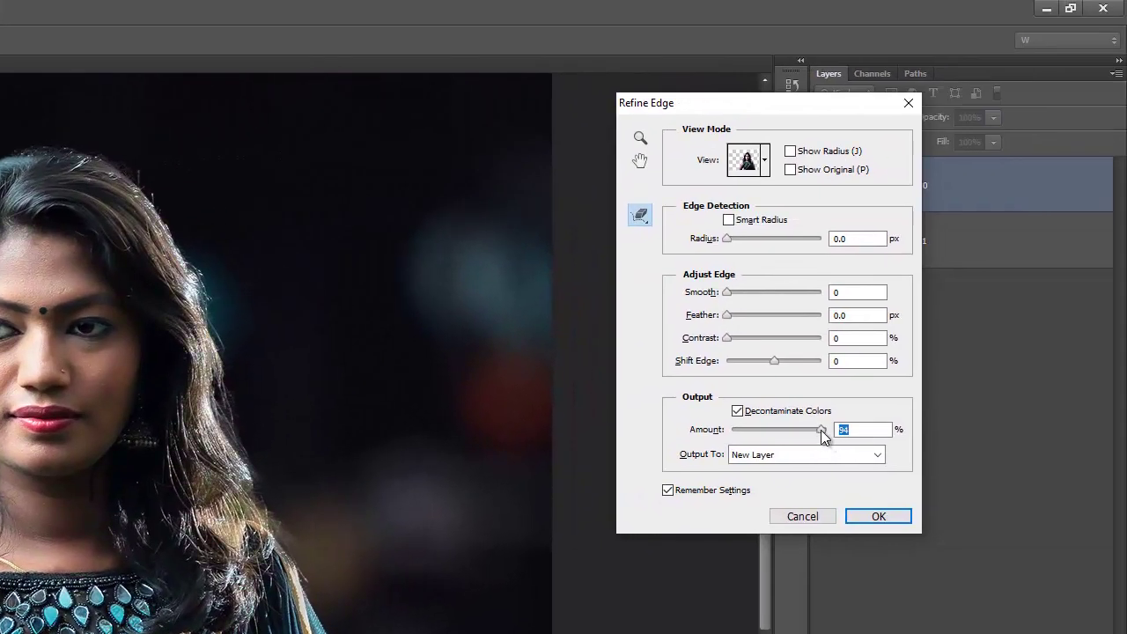
# - Try Decontaminate Colors amounts 63 and 100, settle on 52, and inspect the saree and face
pyautogui.moveTo(821, 429); pyautogui.dragTo(773, 430)
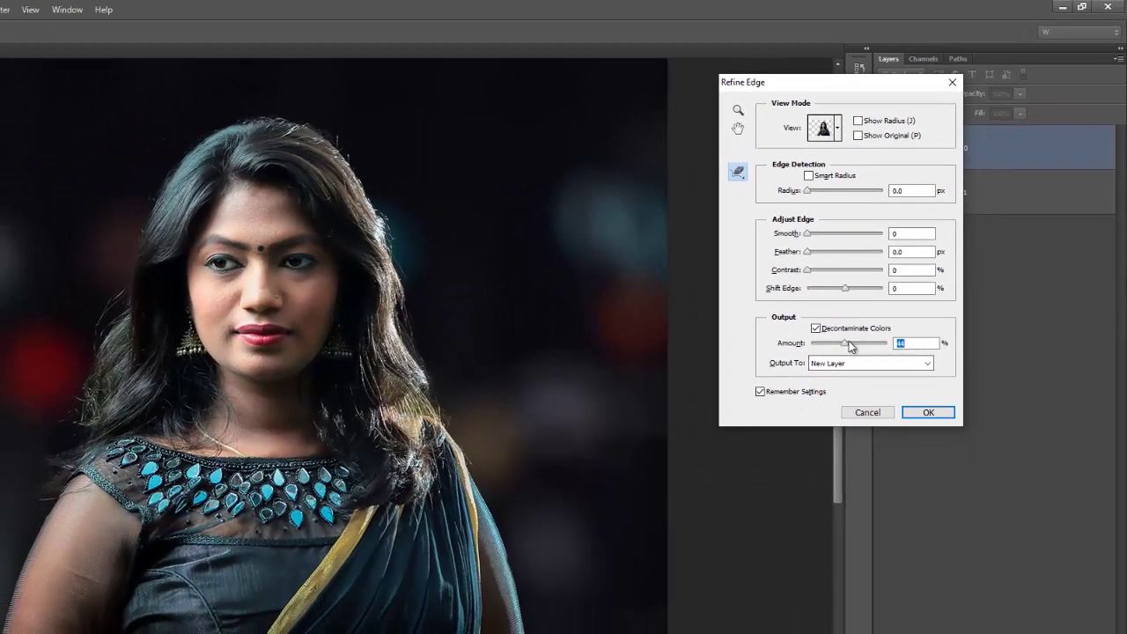
pyautogui.moveTo(847, 343); pyautogui.dragTo(888, 344)
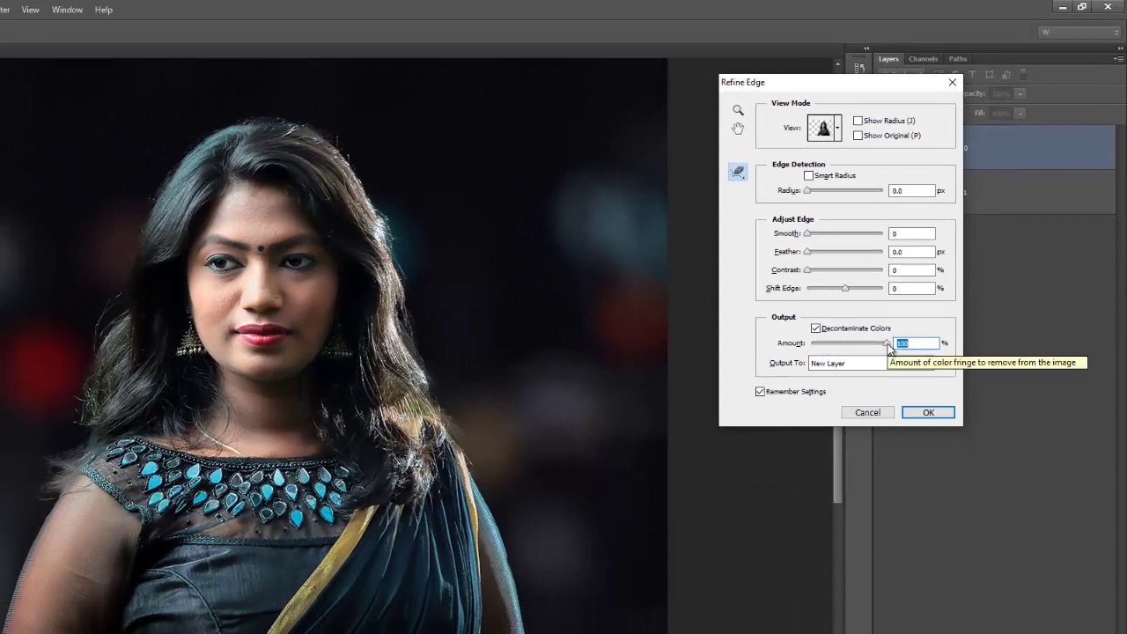
pyautogui.click(352, 563)
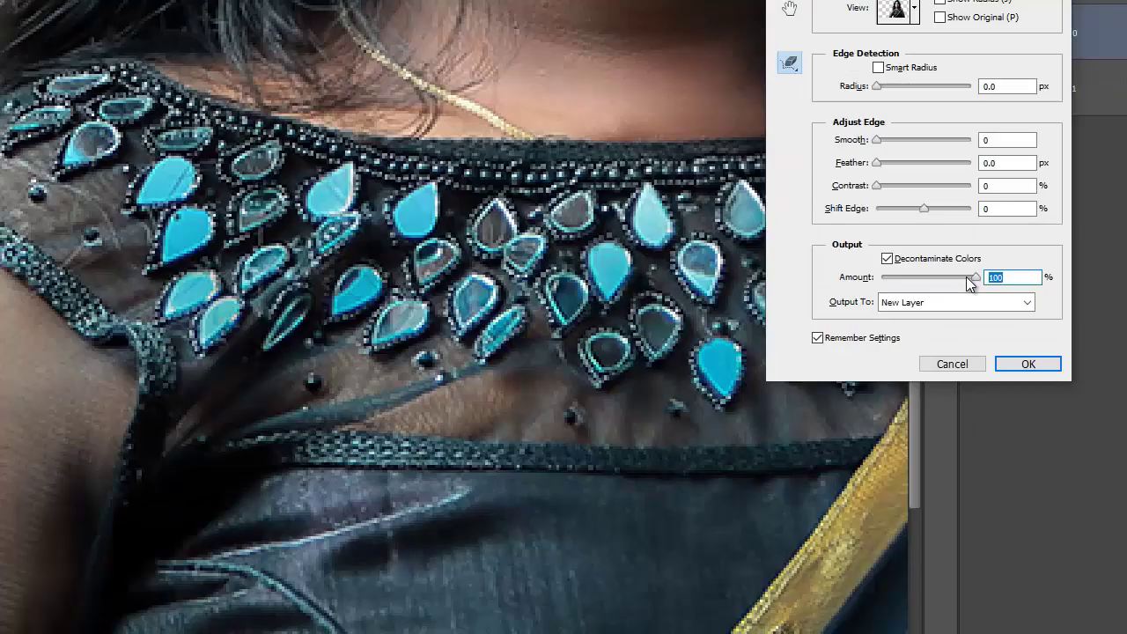
pyautogui.moveTo(972, 279); pyautogui.dragTo(932, 279)
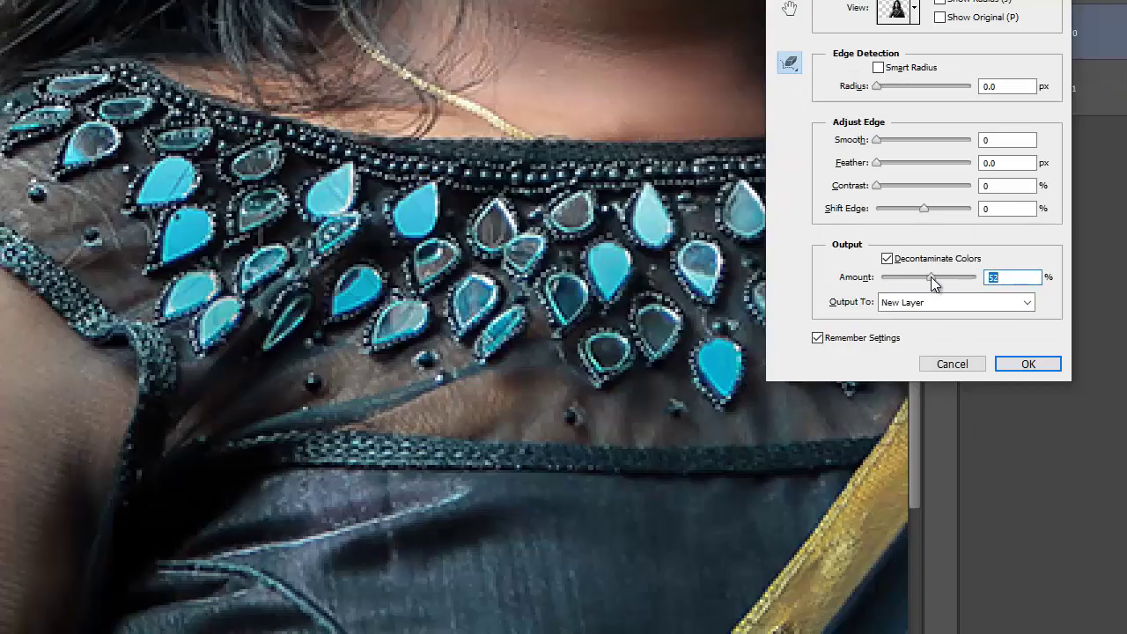
pyautogui.moveTo(303, 561); pyautogui.dragTo(302, 166)
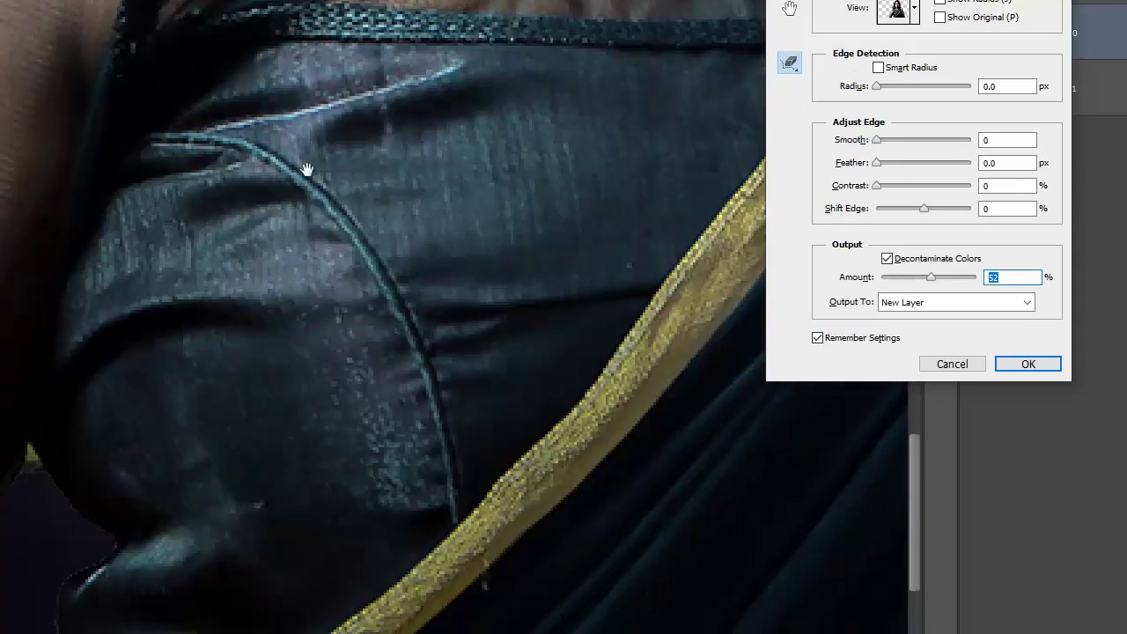
pyautogui.moveTo(302, 83); pyautogui.dragTo(363, 528)
pyautogui.moveTo(364, 104)
pyautogui.mouseDown()
pyautogui.moveTo(369, 329)
pyautogui.moveTo(330, 288)
pyautogui.mouseUp()
pyautogui.hotkey('ctrl', '0')
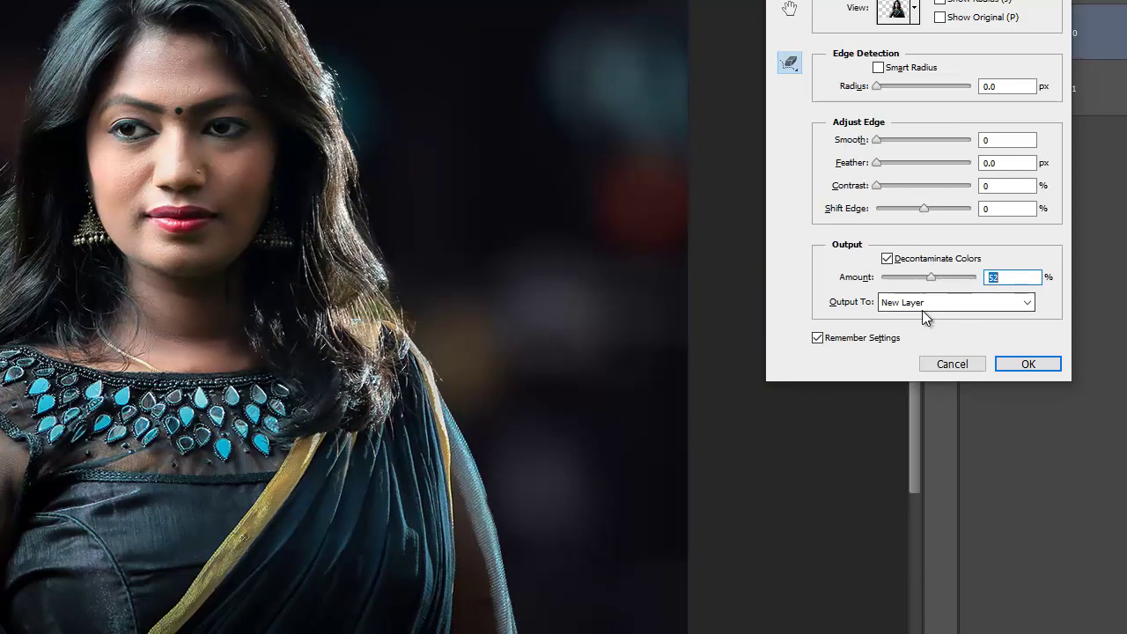
# - Output the refined cutout to a new Layer 0 copy, re-show Layer 0, and shift the copy left beside it
pyautogui.click(1050, 367)
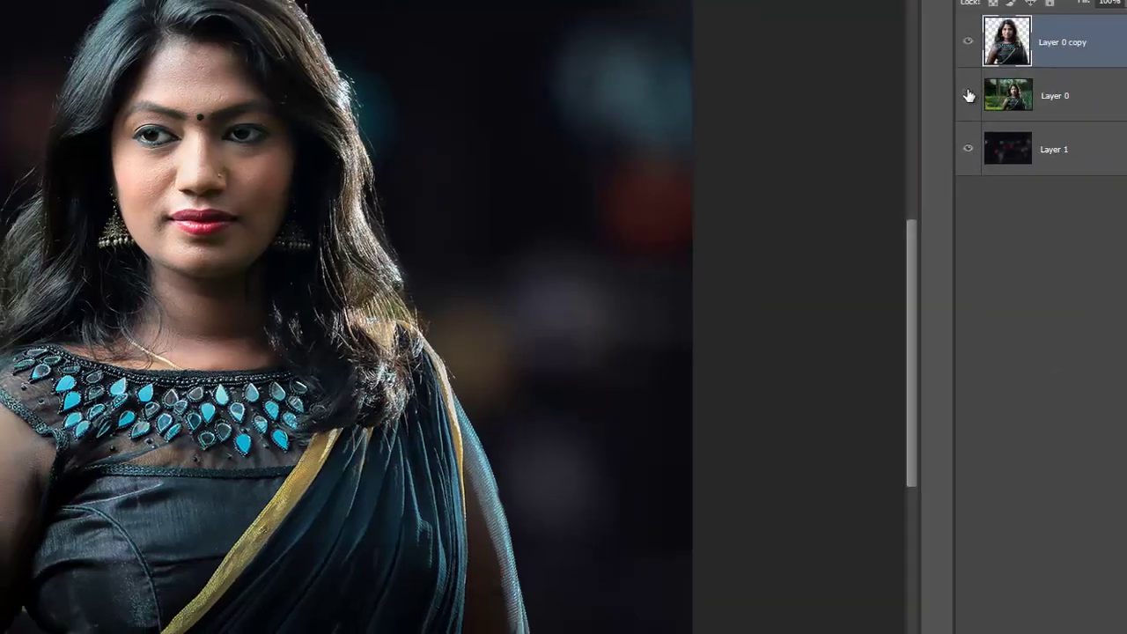
pyautogui.click(973, 86)
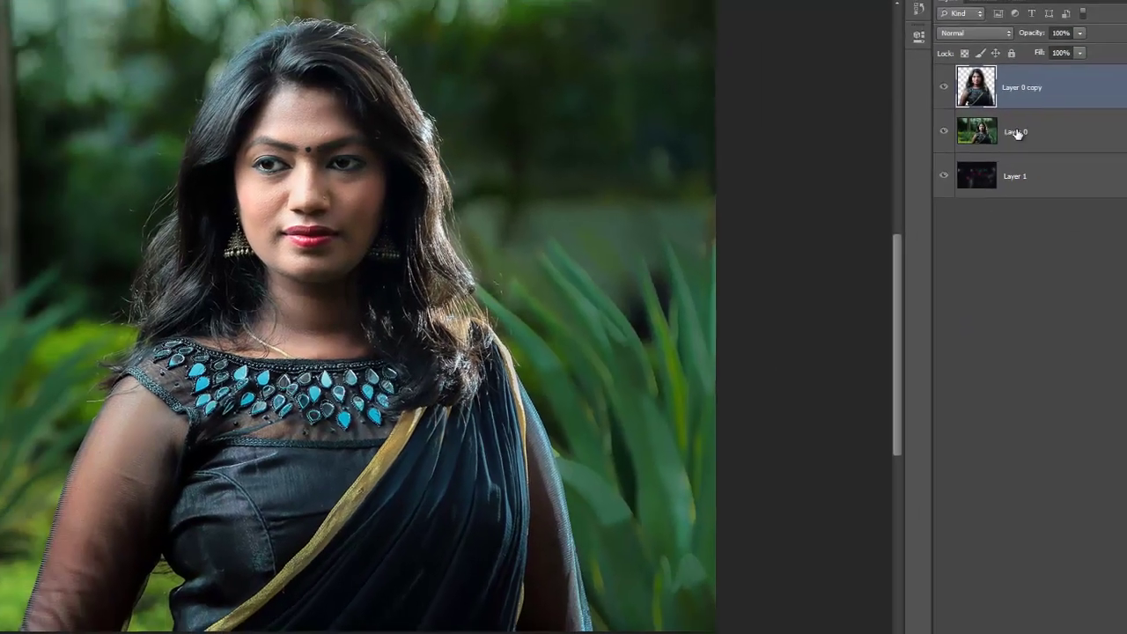
pyautogui.press('v')
pyautogui.hscroll(-5, 366, 222)
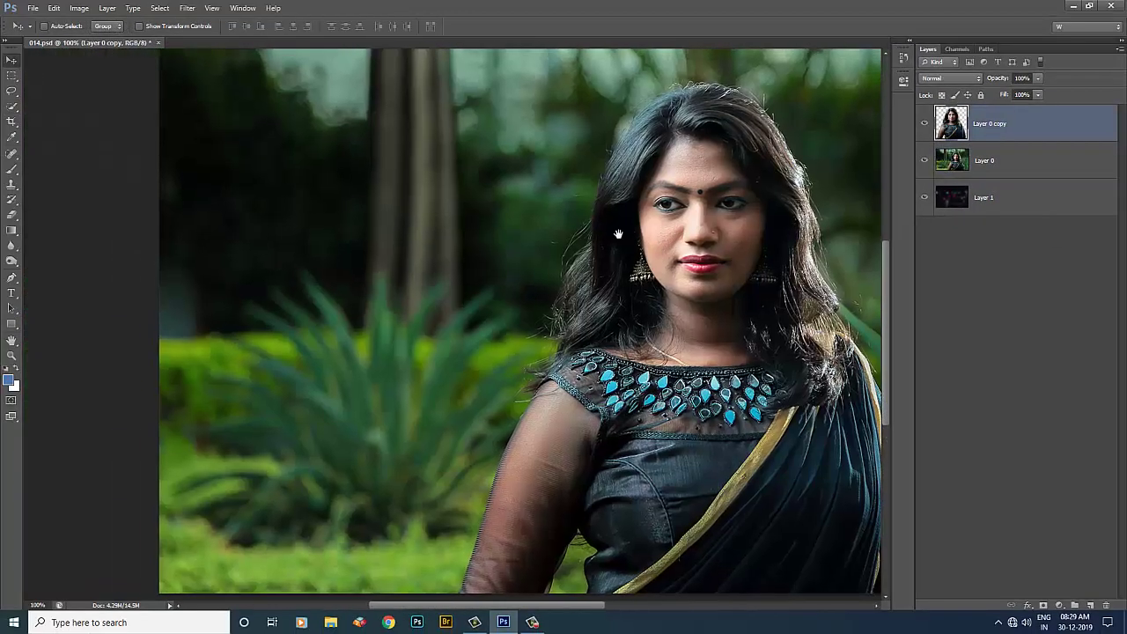
pyautogui.moveTo(639, 202); pyautogui.dragTo(362, 206)
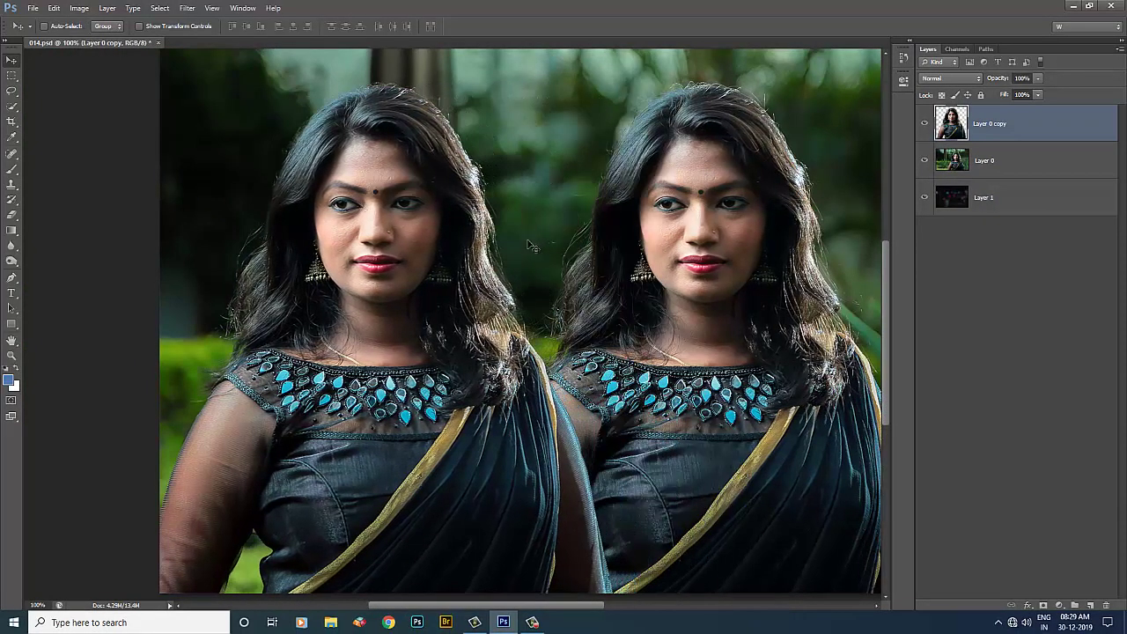